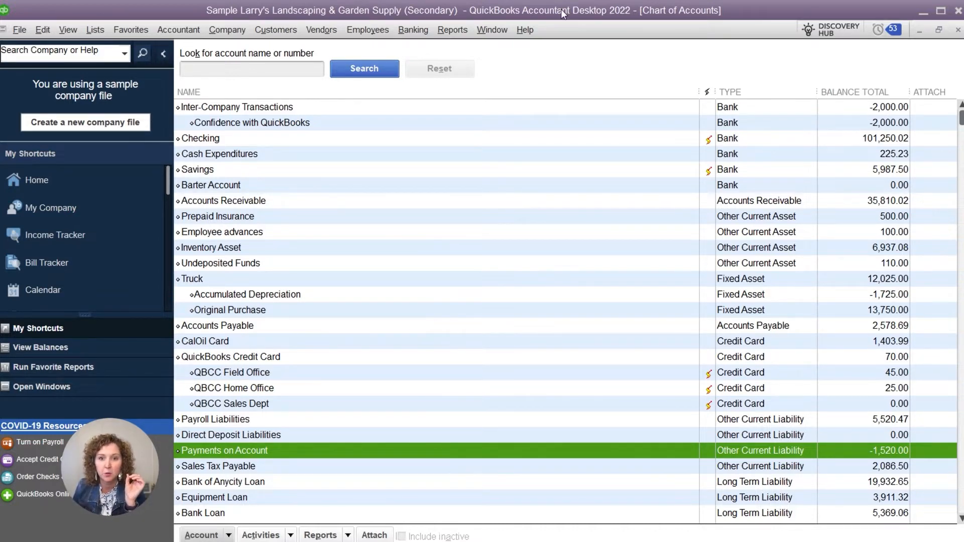
# Step: Compare the Inter-Company Transactions accounts in both company files, examining the Confidence with QuickBooks subaccount in the secondary file's chart of accounts
pyautogui.moveTo(561, 10); pyautogui.dragTo(562, 155)
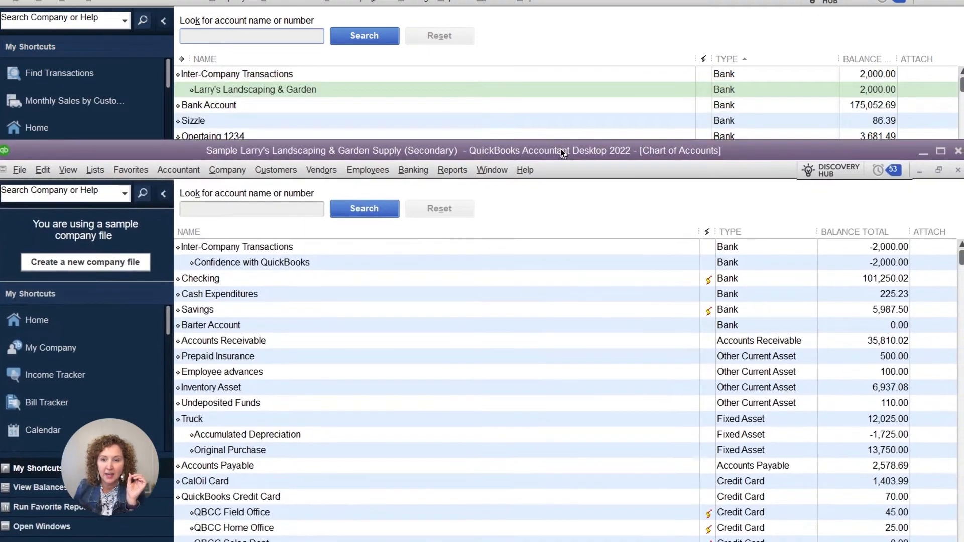
pyautogui.doubleClick(325, 156)
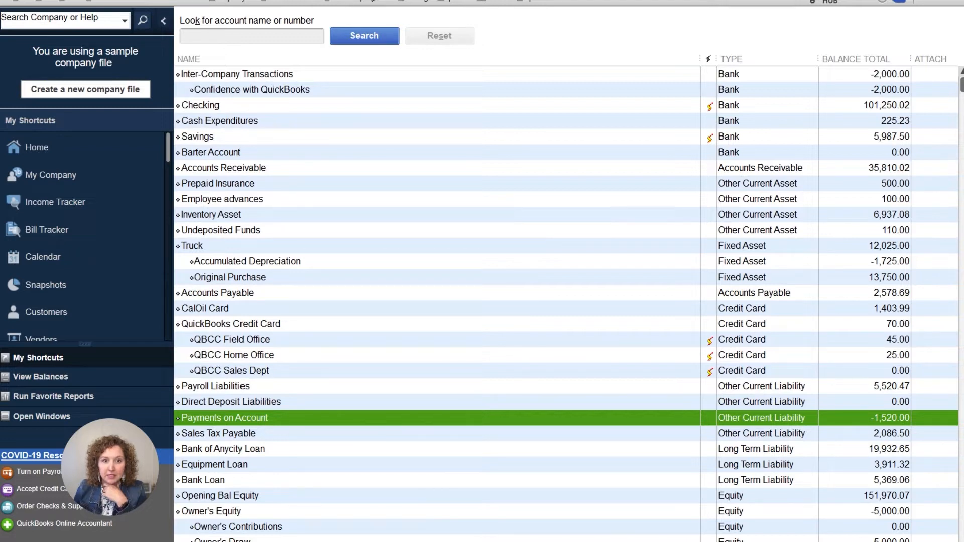
pyautogui.click(318, 84)
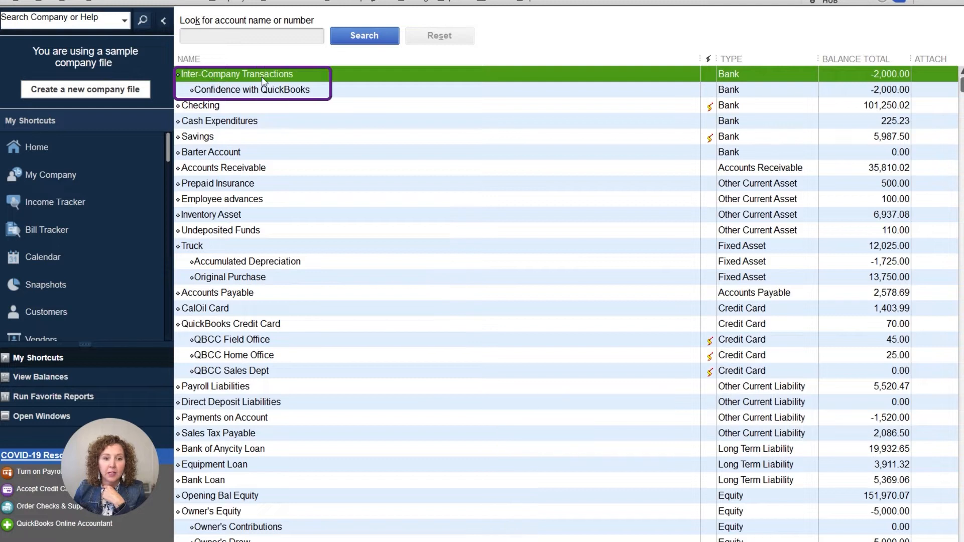
pyautogui.click(227, 92)
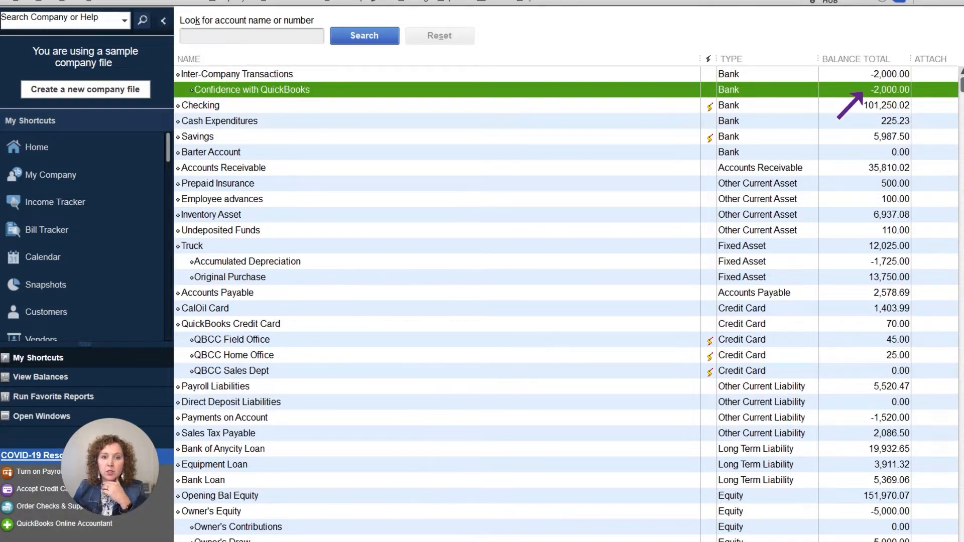
pyautogui.moveTo(756, 0); pyautogui.dragTo(730, 194)
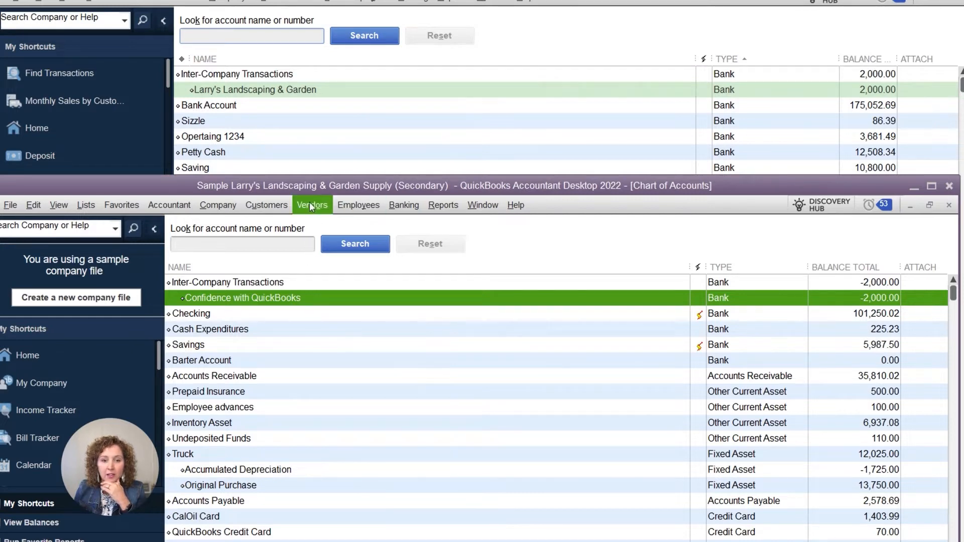
pyautogui.moveTo(315, 194); pyautogui.dragTo(328, 2)
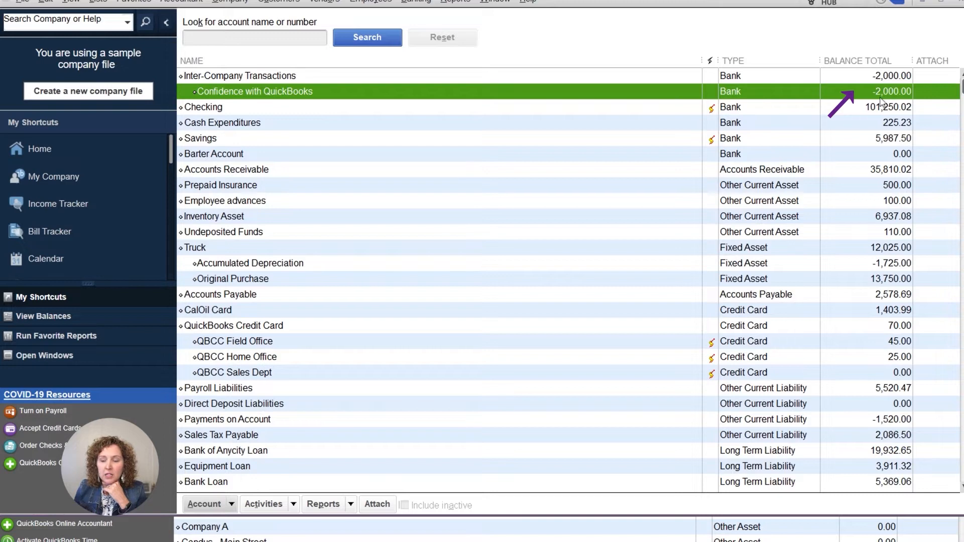
pyautogui.click(942, 2)
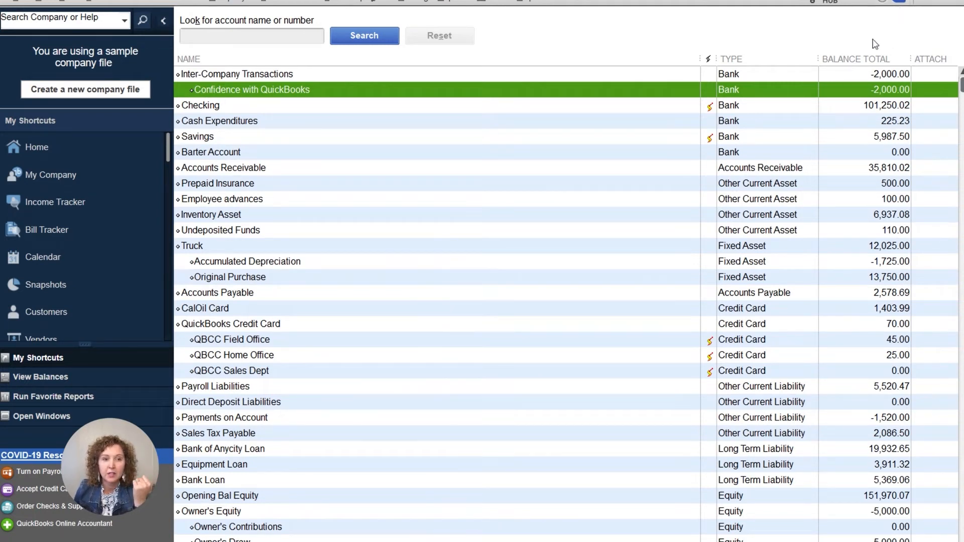
# Step: Start a new account in the chart of accounts with the account type Long Term Liability
pyautogui.click(96, 1)
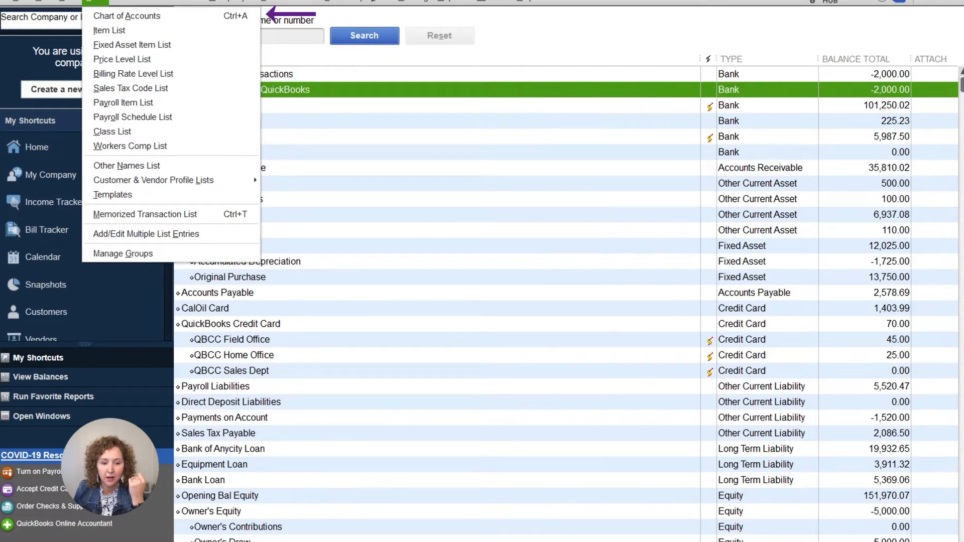
pyautogui.click(199, 541)
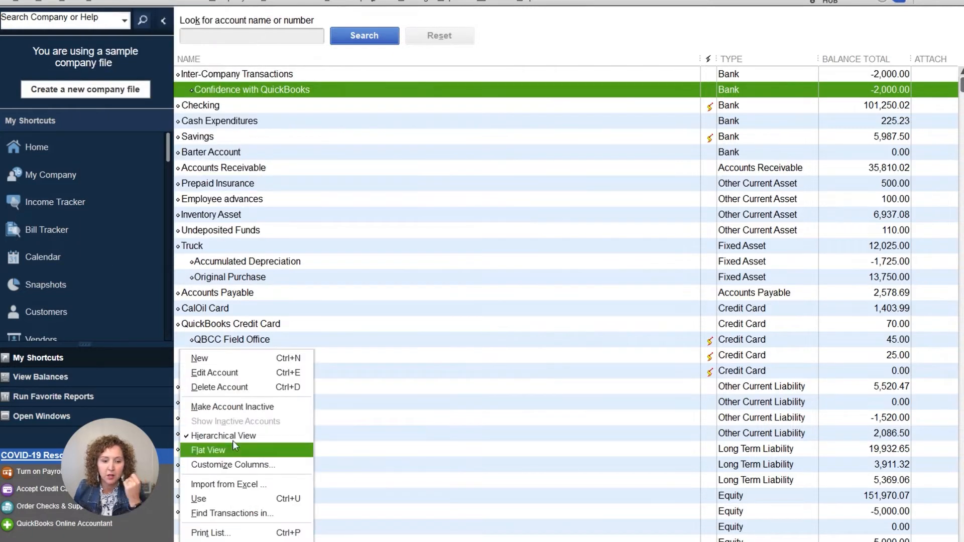
pyautogui.click(235, 362)
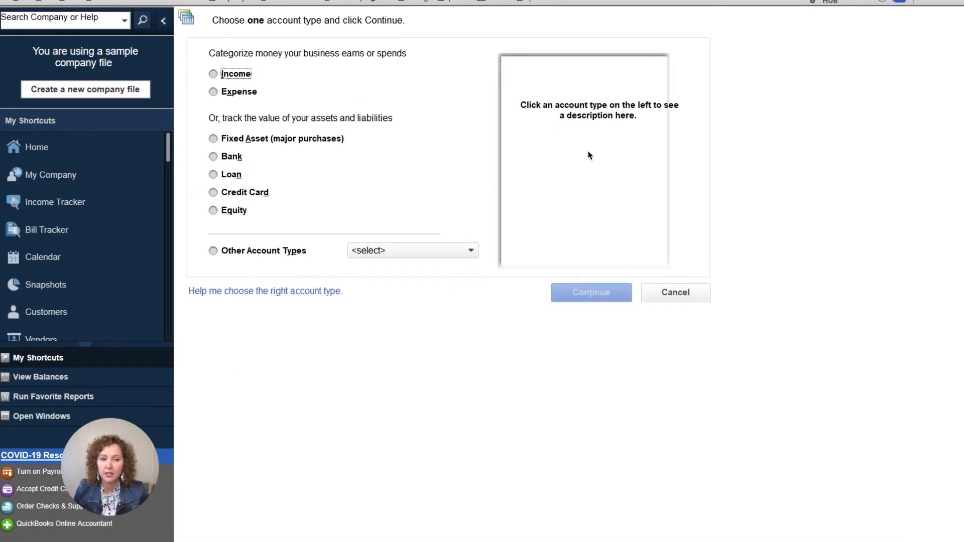
pyautogui.click(390, 252)
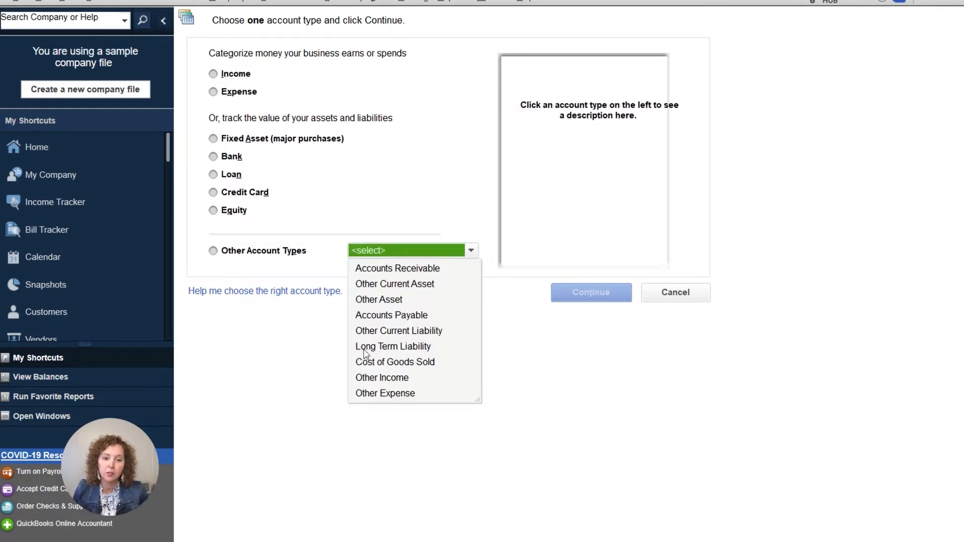
pyautogui.click(405, 350)
pyautogui.click(405, 347)
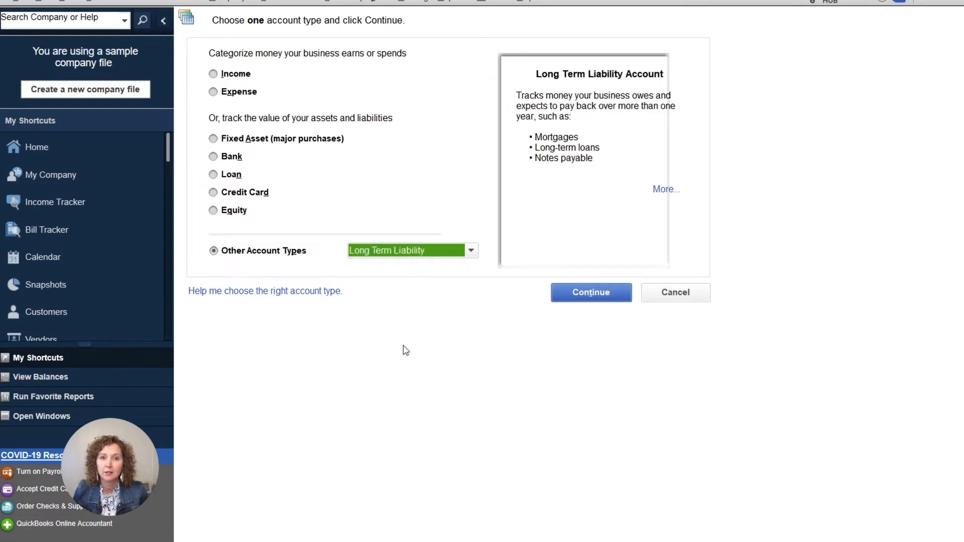
pyautogui.click(590, 293)
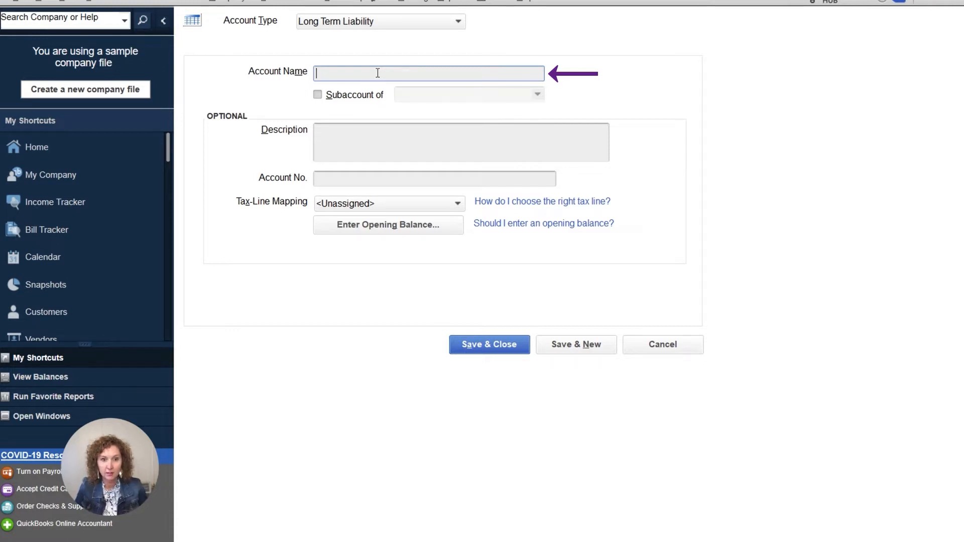
pyautogui.write('Confide')
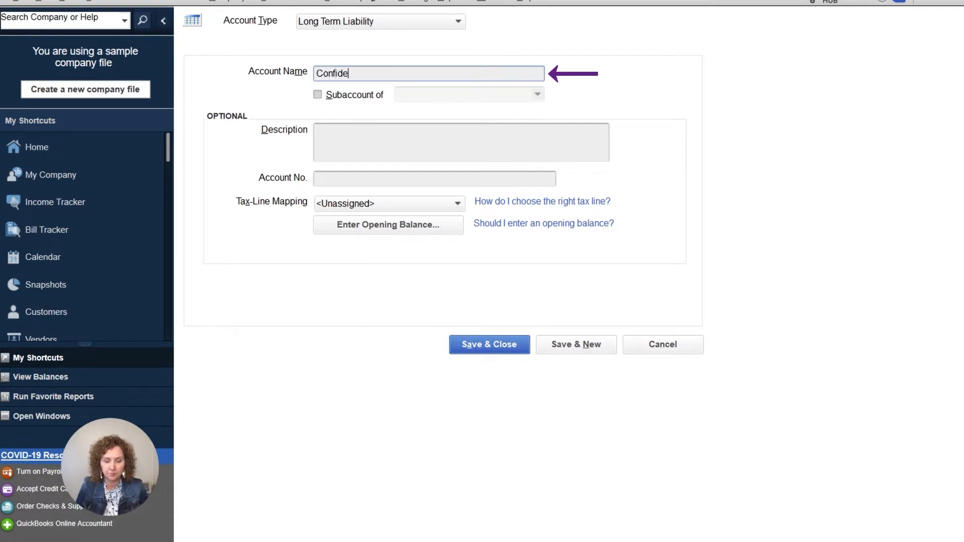
pyautogui.write('nce iwth QuickB')
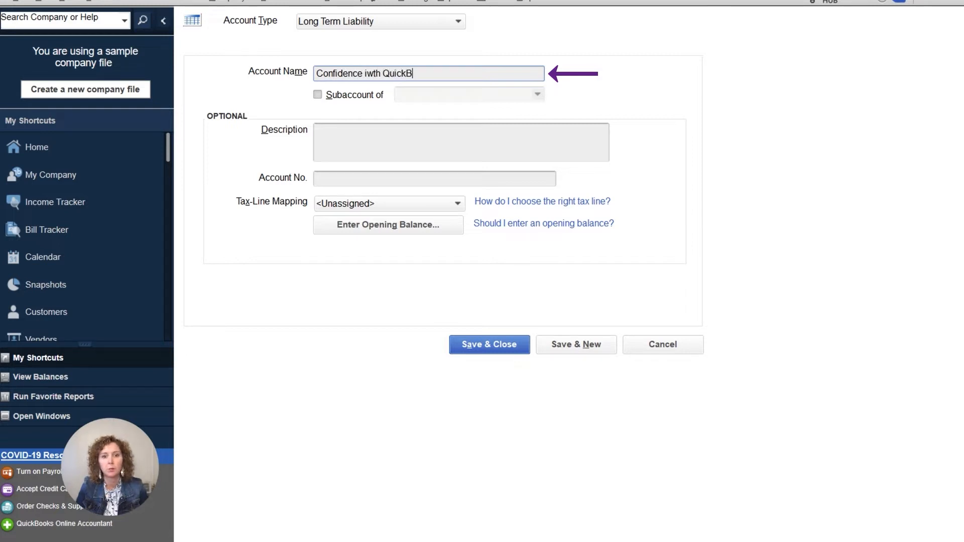
pyautogui.write('ooks')
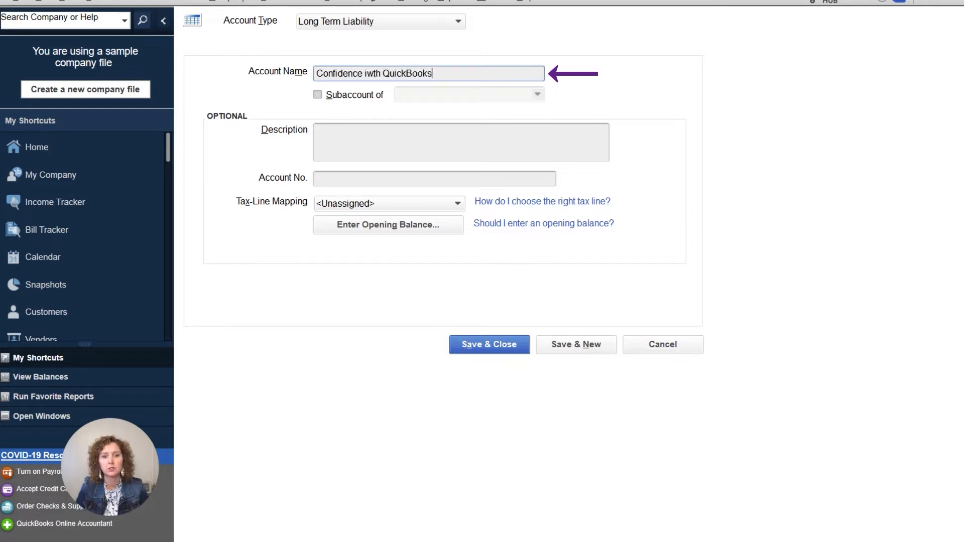
pyautogui.click(367, 76)
pyautogui.press('BackSpace')
pyautogui.press('Right')
pyautogui.write('i')
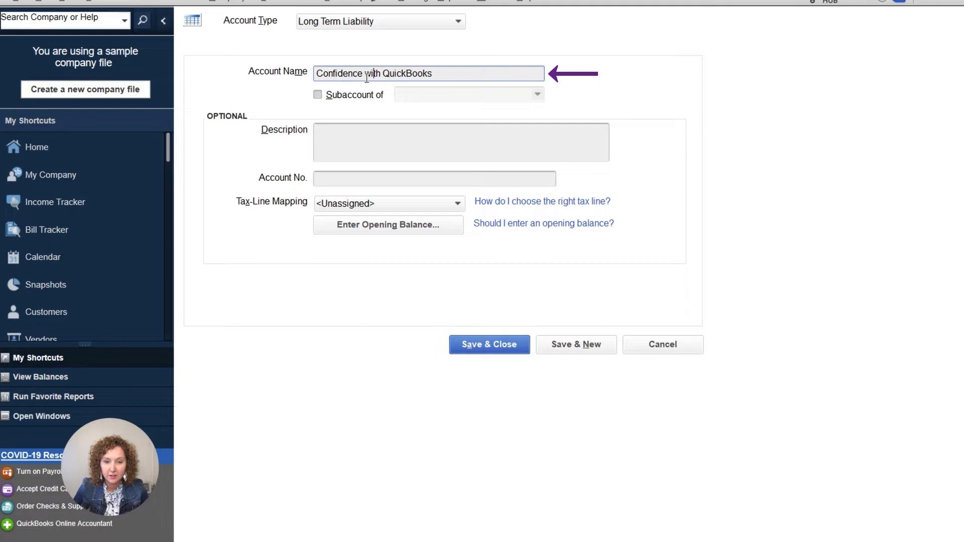
pyautogui.click(450, 69)
pyautogui.press('BackSpace')
pyautogui.press('BackSpace')
pyautogui.press('BackSpace')
pyautogui.press('BackSpace')
pyautogui.press('BackSpace')
pyautogui.press('BackSpace')
pyautogui.press('BackSpace')
pyautogui.press('BackSpace')
pyautogui.press('BackSpace')
pyautogui.press('BackSpace')
pyautogui.press('BackSpace')
pyautogui.press('BackSpace')
pyautogui.press('BackSpace')
pyautogui.press('BackSpace')
pyautogui.press('BackSpace')
pyautogui.press('BackSpace')
pyautogui.press('BackSpace')
pyautogui.press('BackSpace')
pyautogui.press('BackSpace')
pyautogui.press('BackSpace')
pyautogui.press('BackSpace')
pyautogui.press('BackSpace')
pyautogui.press('BackSpace')
pyautogui.press('BackSpace')
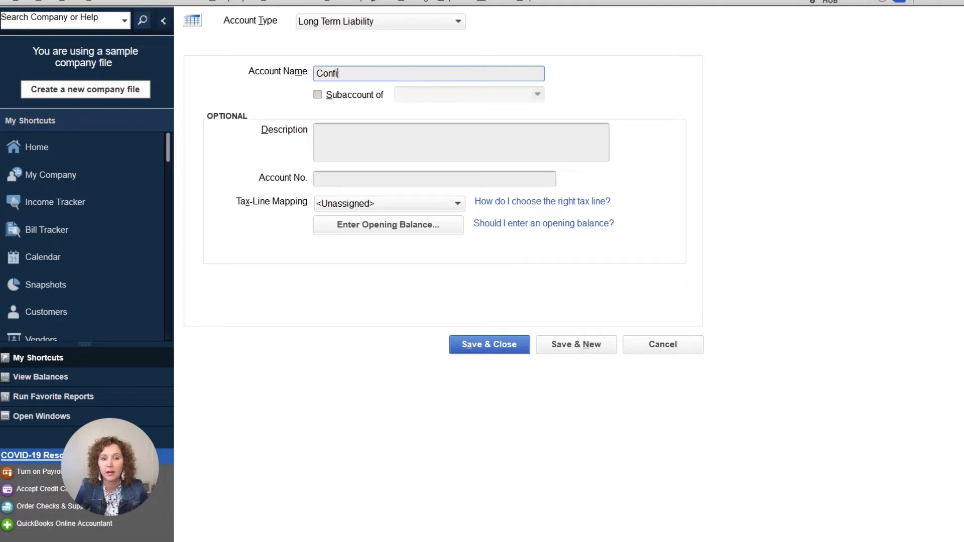
# Step: Name the new liability account CWQB - Notes Payable and save it
pyautogui.write('CW')
pyautogui.press('BackSpace')
pyautogui.press('BackSpace')
pyautogui.write('WQ')
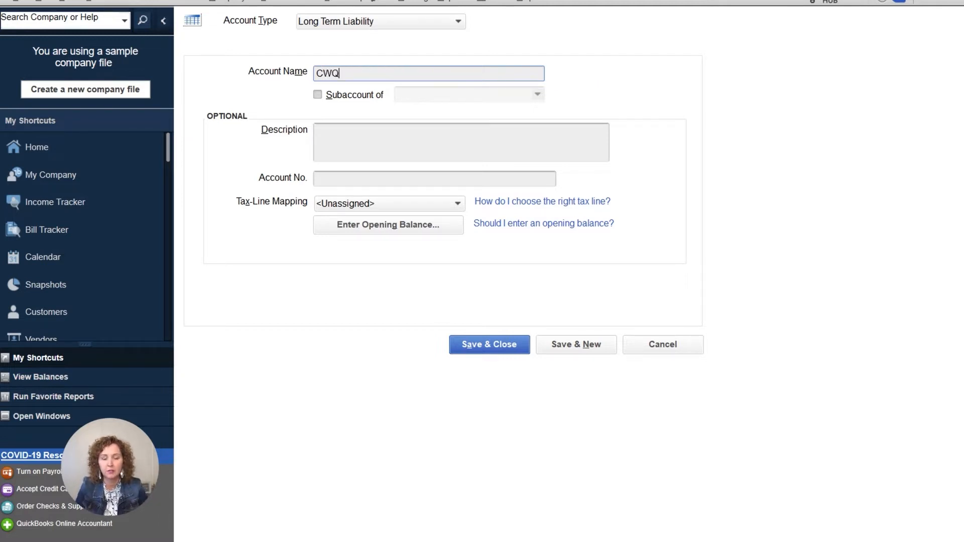
pyautogui.write('B - Not')
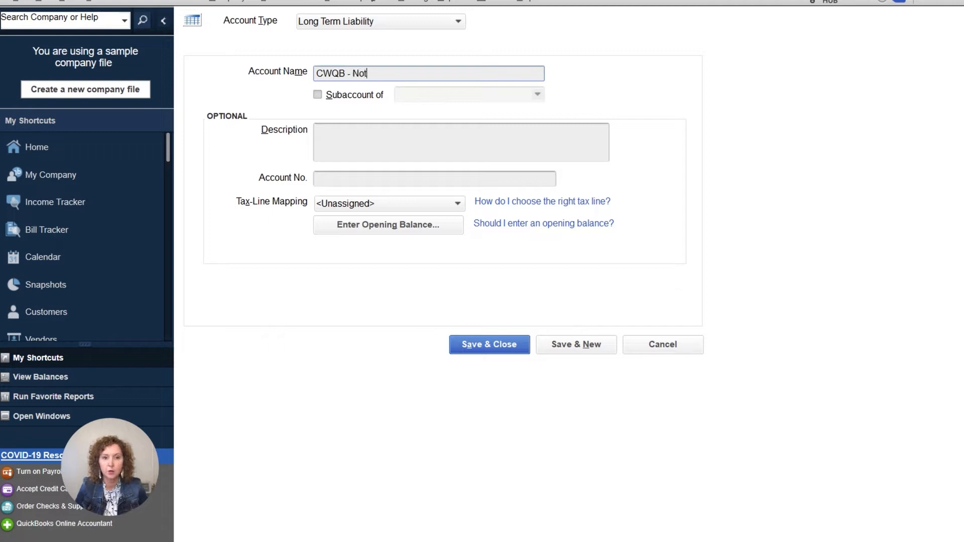
pyautogui.write('es Payable')
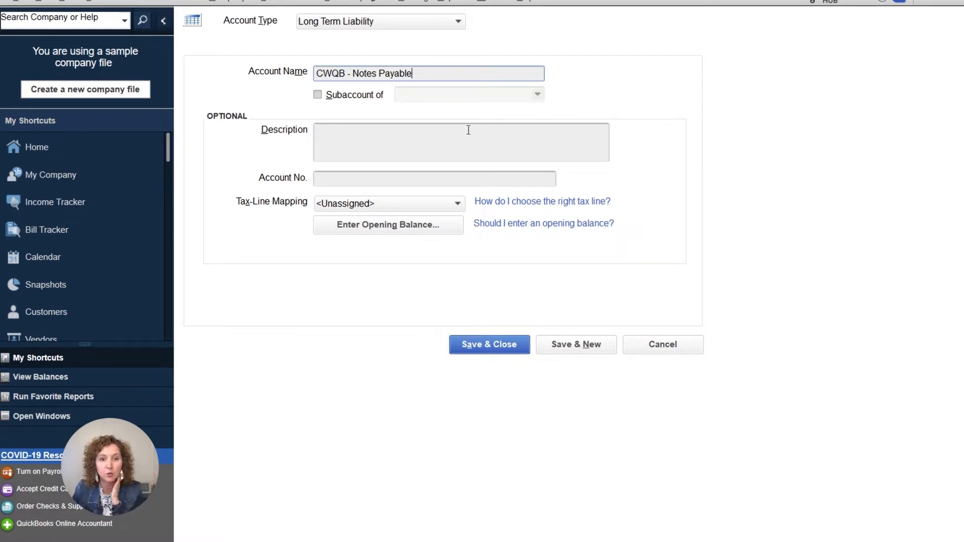
pyautogui.click(490, 344)
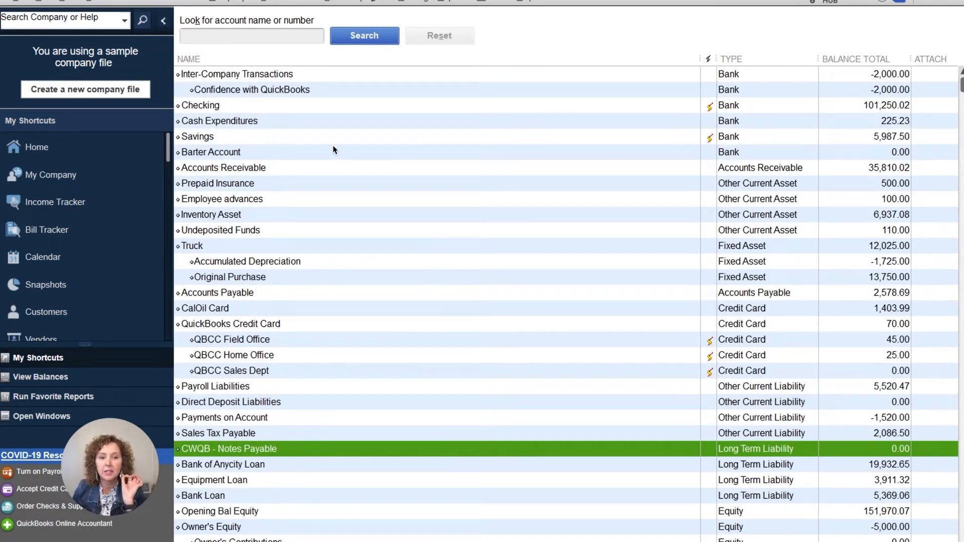
# Step: Start a new general journal entry and date it 12/31/2023
pyautogui.click(333, 93)
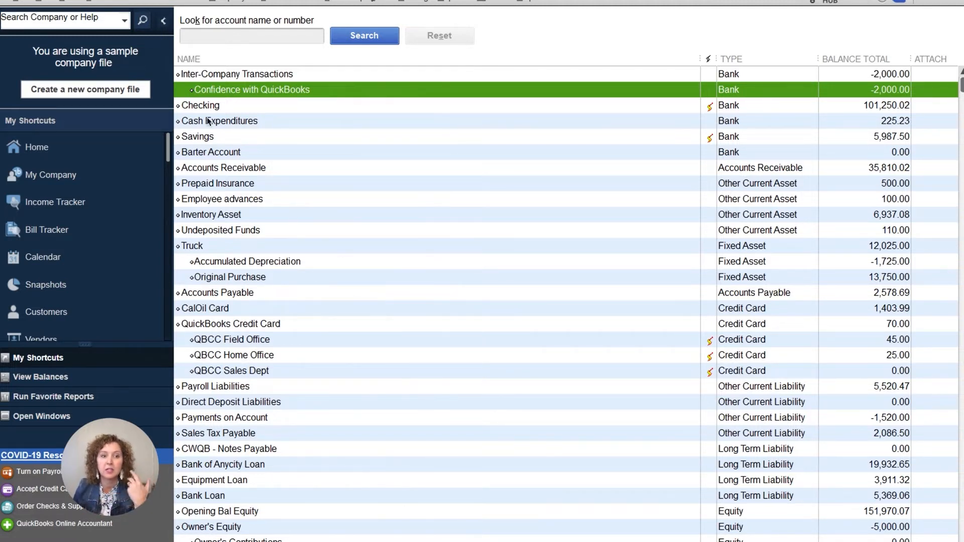
pyautogui.click(223, 4)
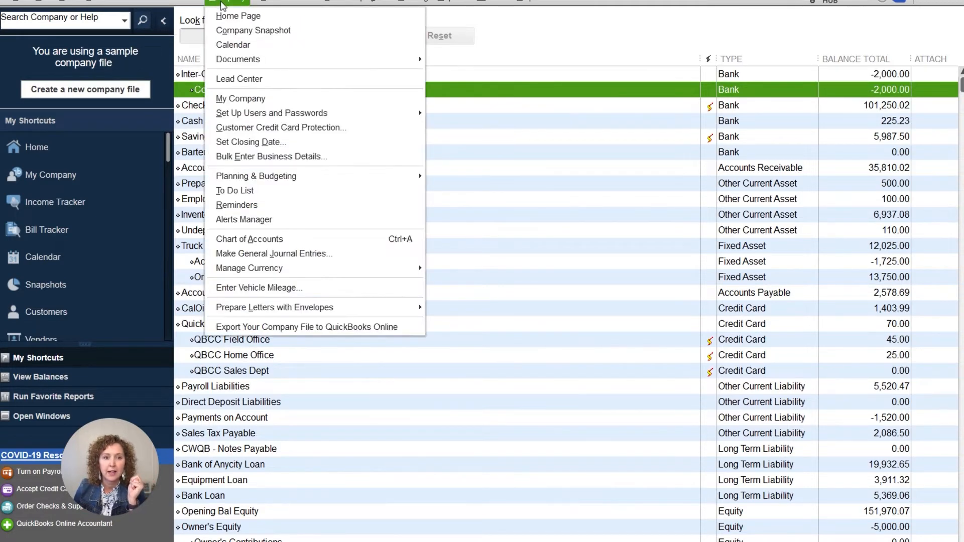
pyautogui.click(286, 253)
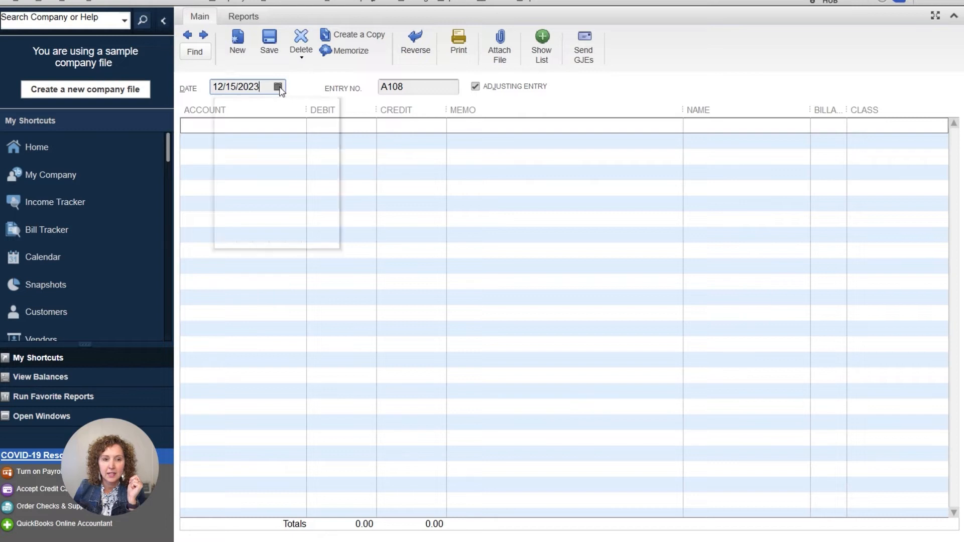
pyautogui.click(231, 235)
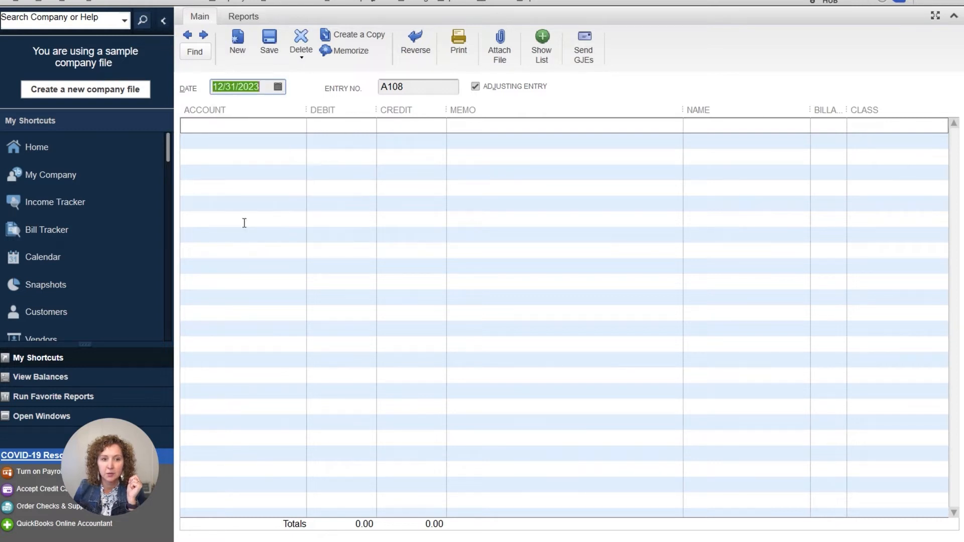
# Step: Enter a 2000.00 debit to the Confidence with QuickBooks subaccount of Inter-Company Transactions on the first journal line
pyautogui.click(304, 127)
pyautogui.click(300, 126)
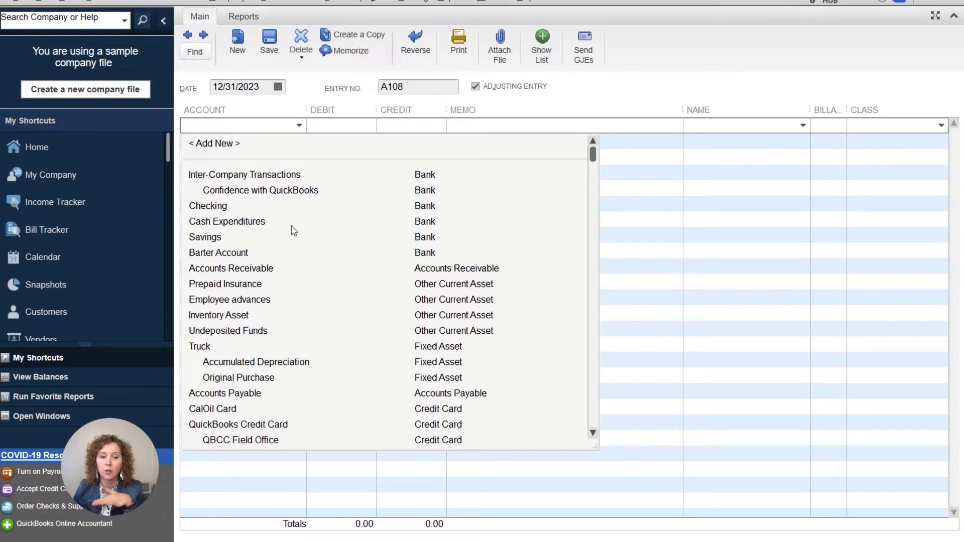
pyautogui.click(292, 195)
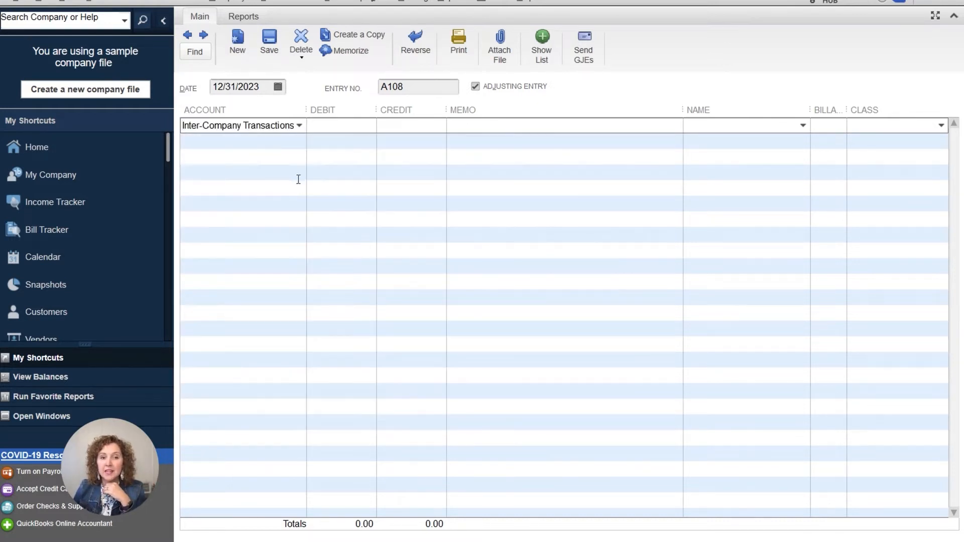
pyautogui.click(300, 127)
pyautogui.click(334, 129)
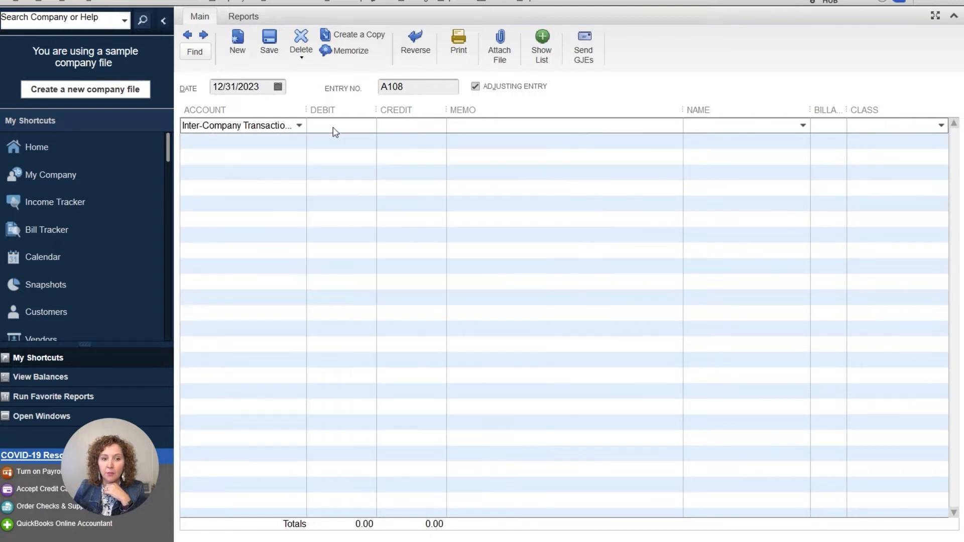
pyautogui.write('2')
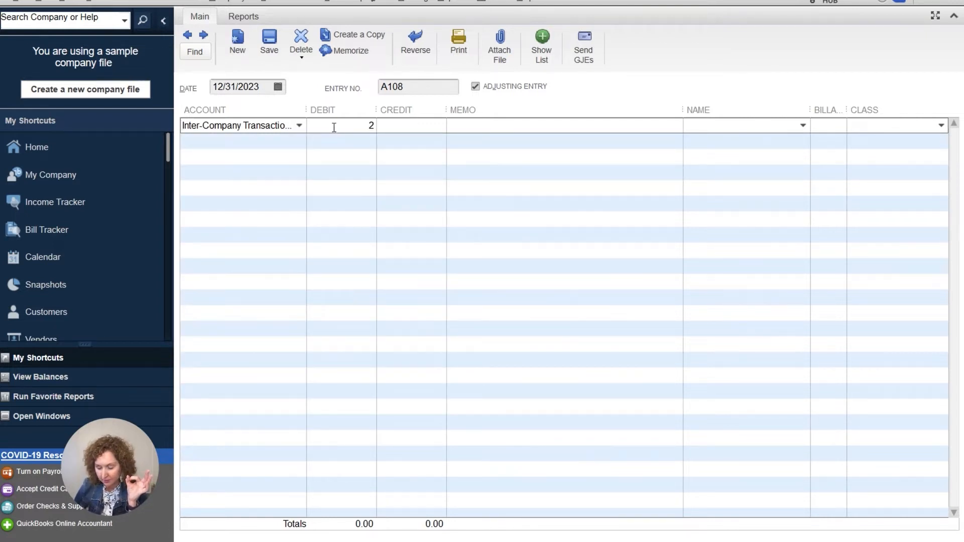
pyautogui.write('000.00')
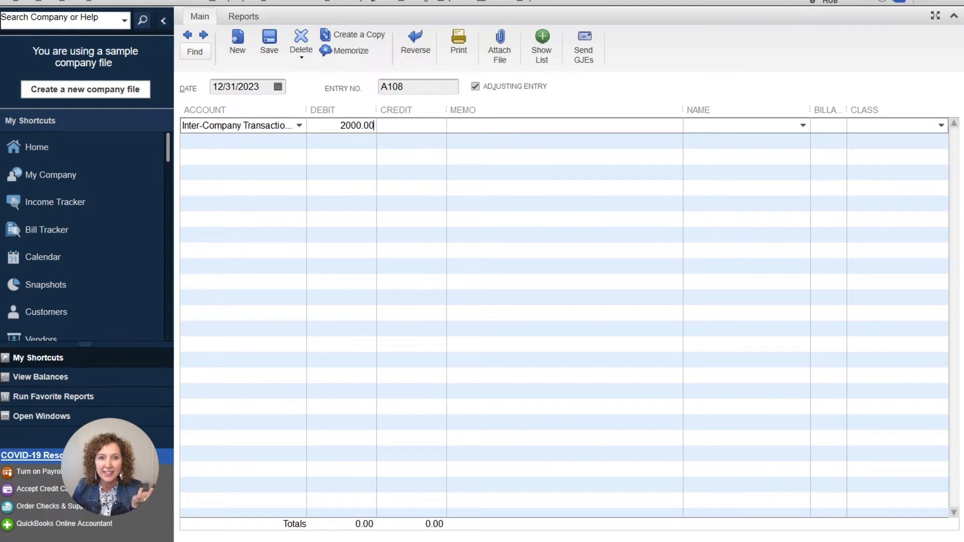
# Step: Assign the offsetting credit on the second journal line to the CWQB - Notes Payable account
pyautogui.click(262, 149)
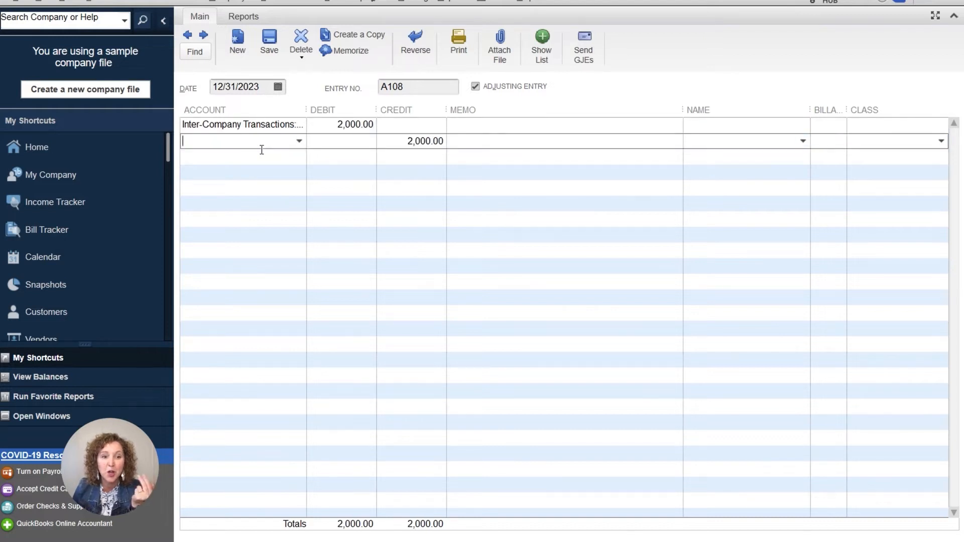
pyautogui.click(299, 142)
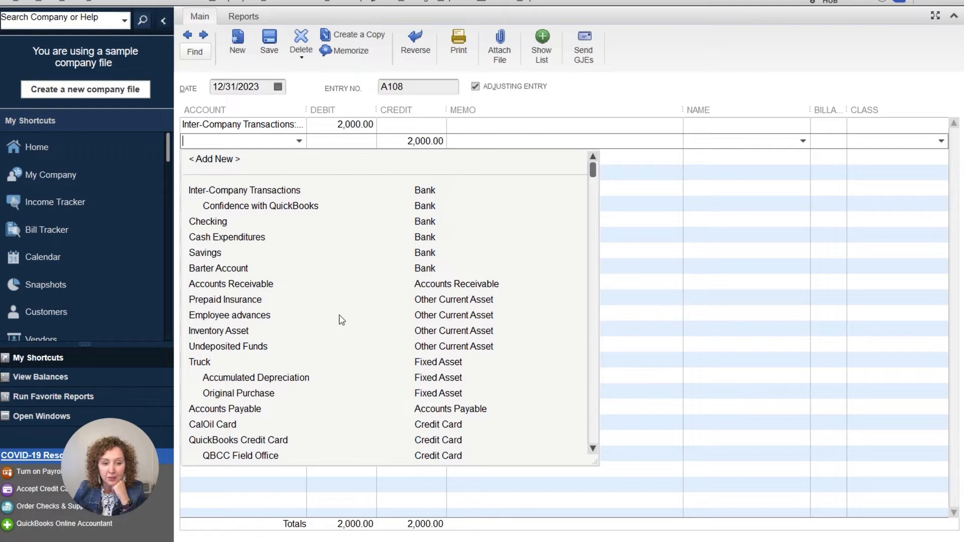
pyautogui.scroll(-3, 341, 321)
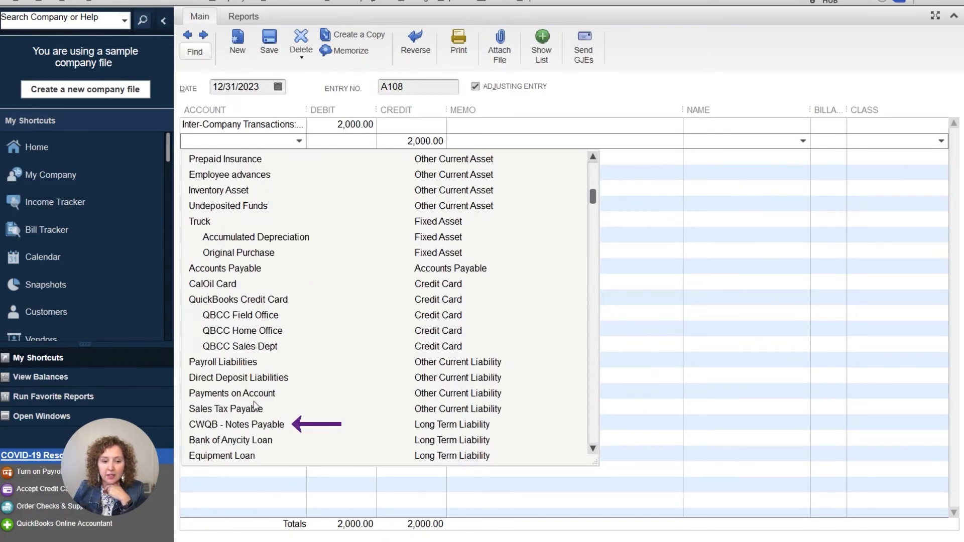
pyautogui.click(255, 425)
# Step: Enter the memo "Closing out Inter-Company transactions for 2023" on the first journal line
pyautogui.click(472, 126)
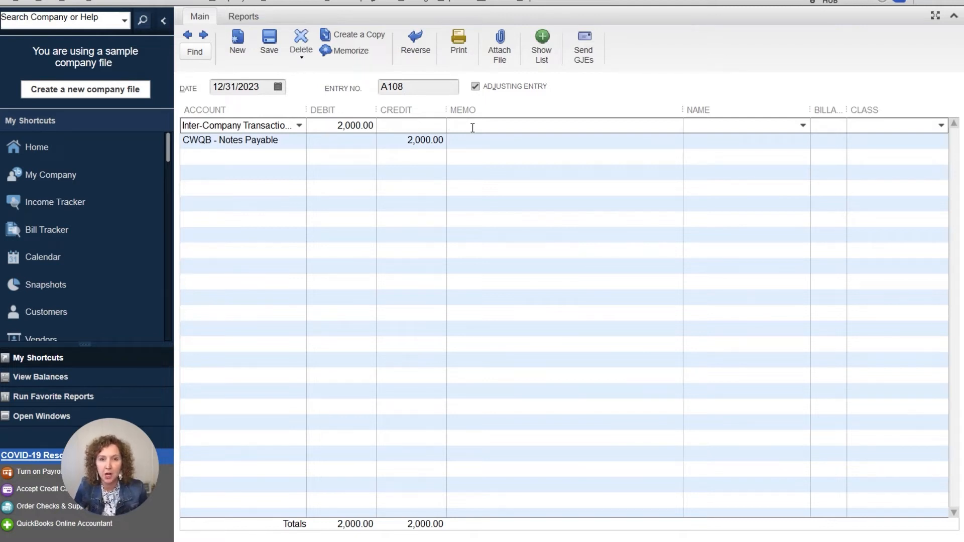
pyautogui.write('Co')
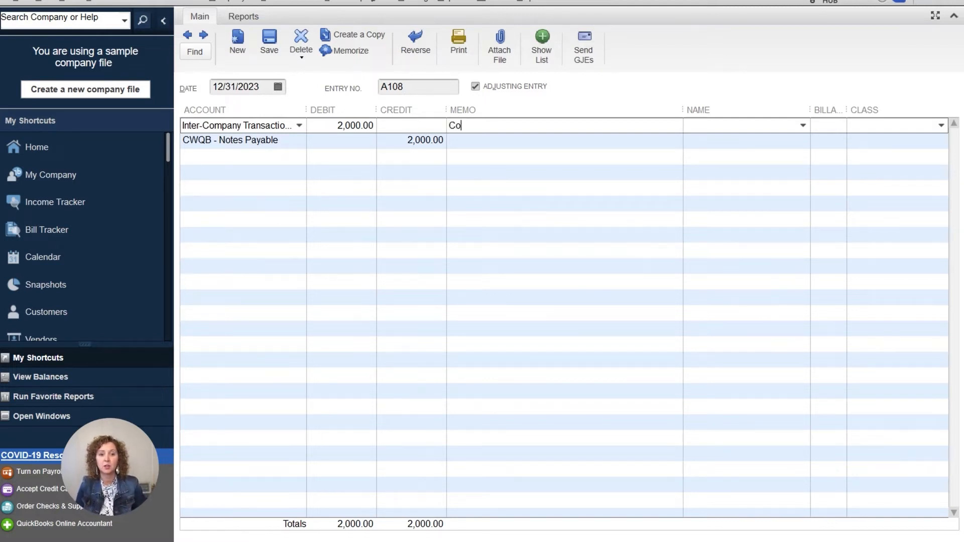
pyautogui.write('losing out Inter-C')
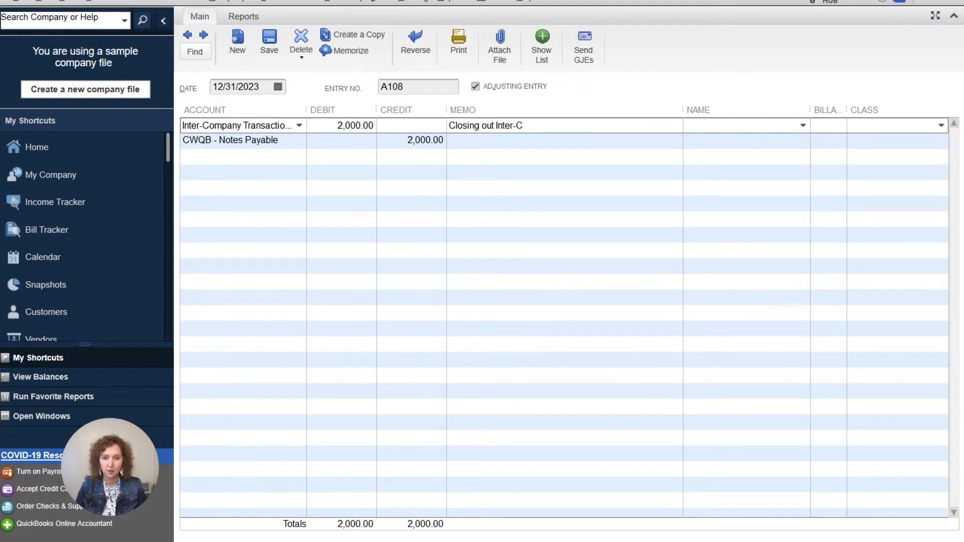
pyautogui.write('ompany tra')
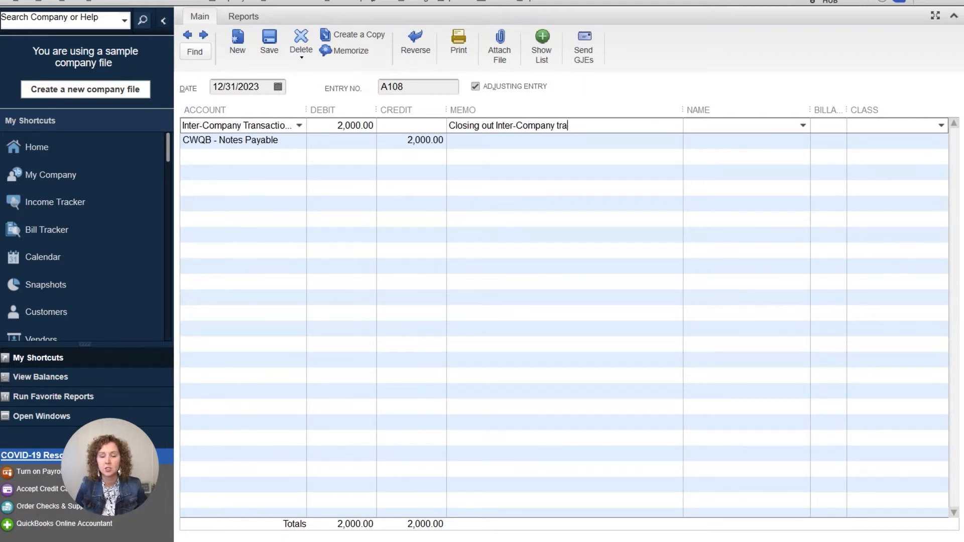
pyautogui.write('nsactions fo')
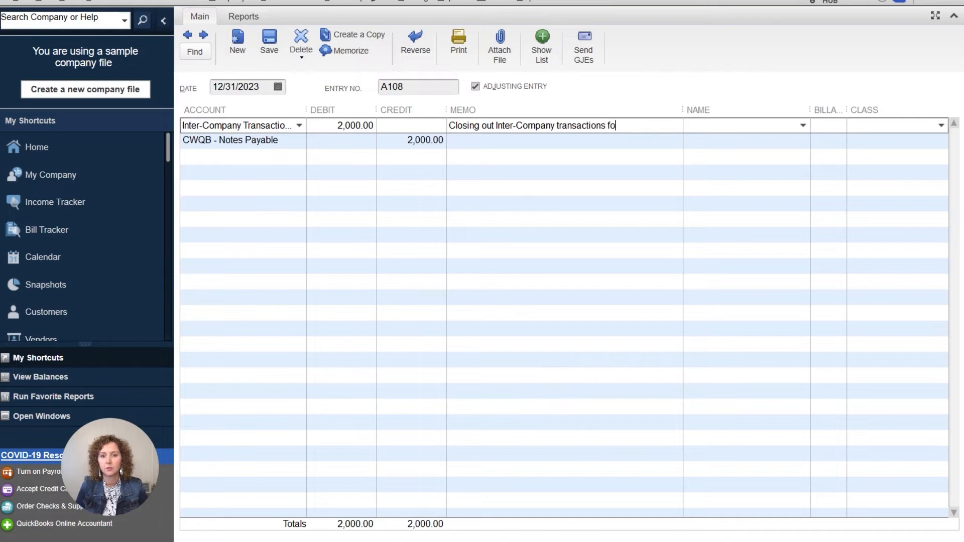
pyautogui.write('r 2023')
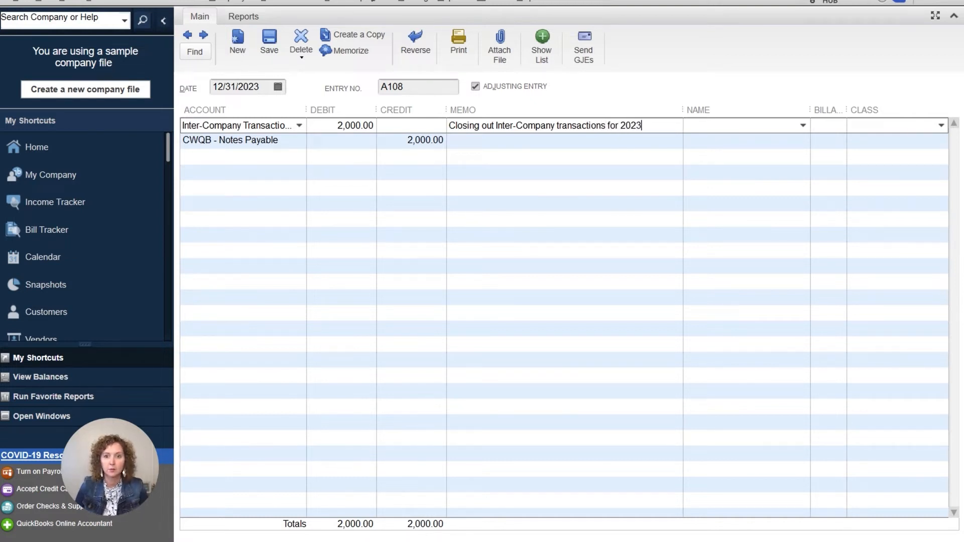
# Step: Copy the first line's memo to the CWQB - Notes Payable line
pyautogui.click(543, 139)
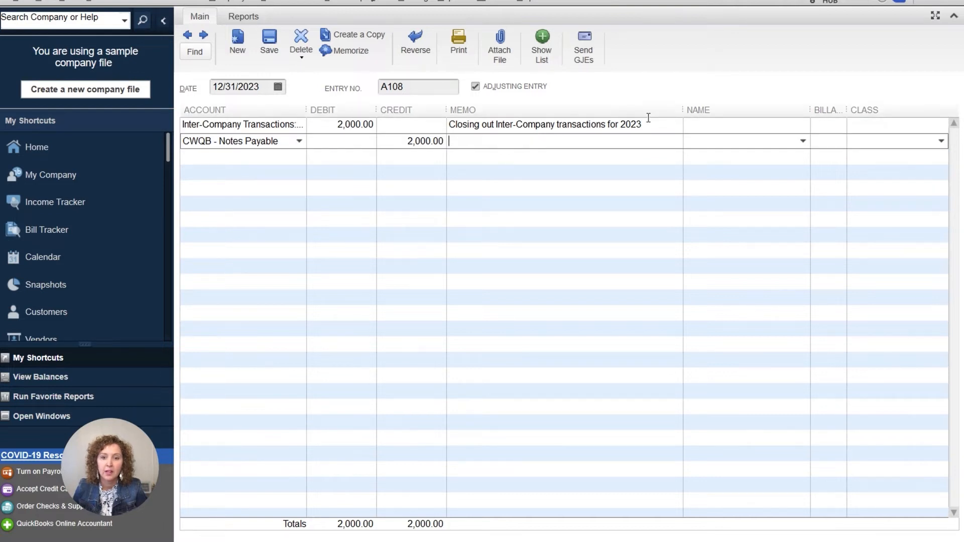
pyautogui.moveTo(651, 127); pyautogui.dragTo(427, 126)
pyautogui.moveTo(640, 126); pyautogui.dragTo(443, 129)
pyautogui.hotkey('ctrl', 'c')
pyautogui.click(499, 141)
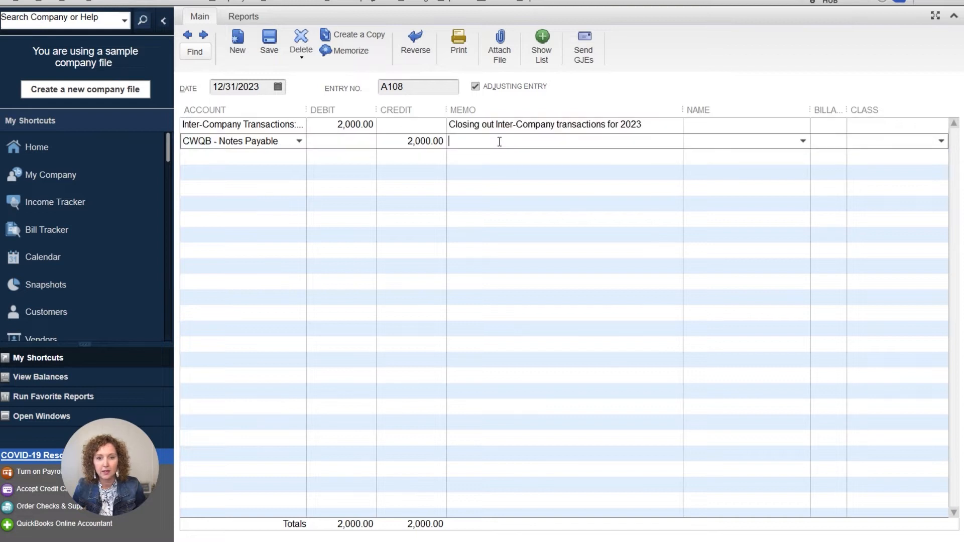
pyautogui.hotkey('ctrl', 'v')
# Step: Unmark the journal entry as an adjusting entry, check its debit and credit amounts, and save and close it
pyautogui.click(476, 87)
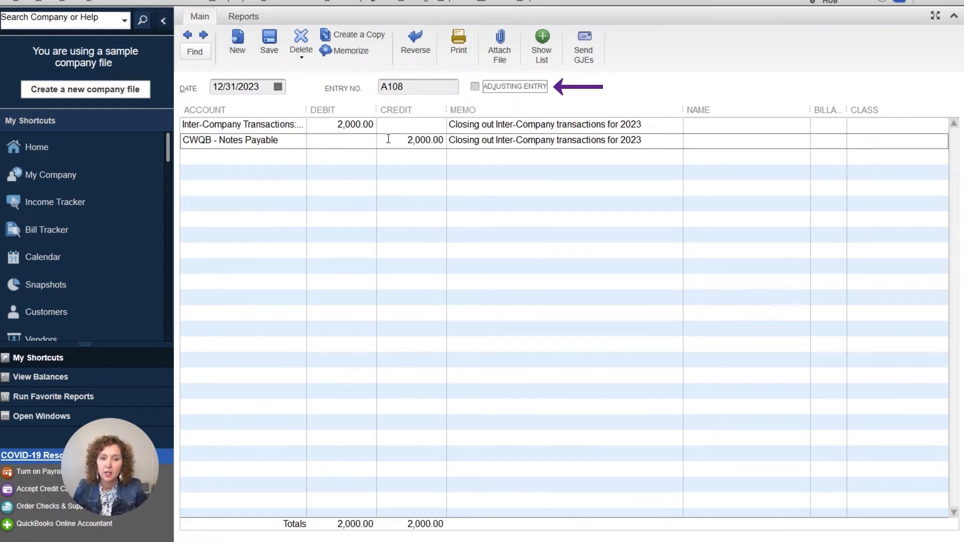
pyautogui.moveTo(330, 124); pyautogui.dragTo(373, 126)
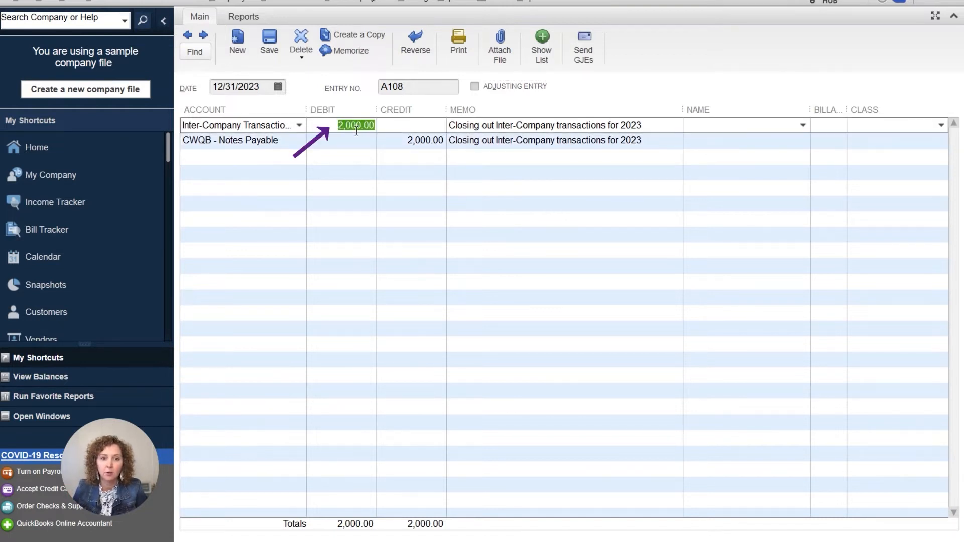
pyautogui.click(431, 146)
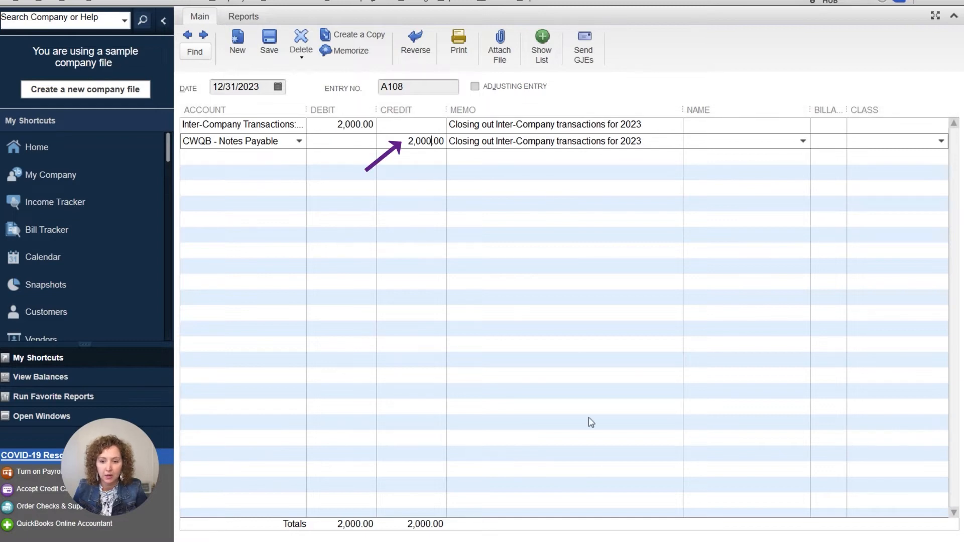
pyautogui.click(728, 541)
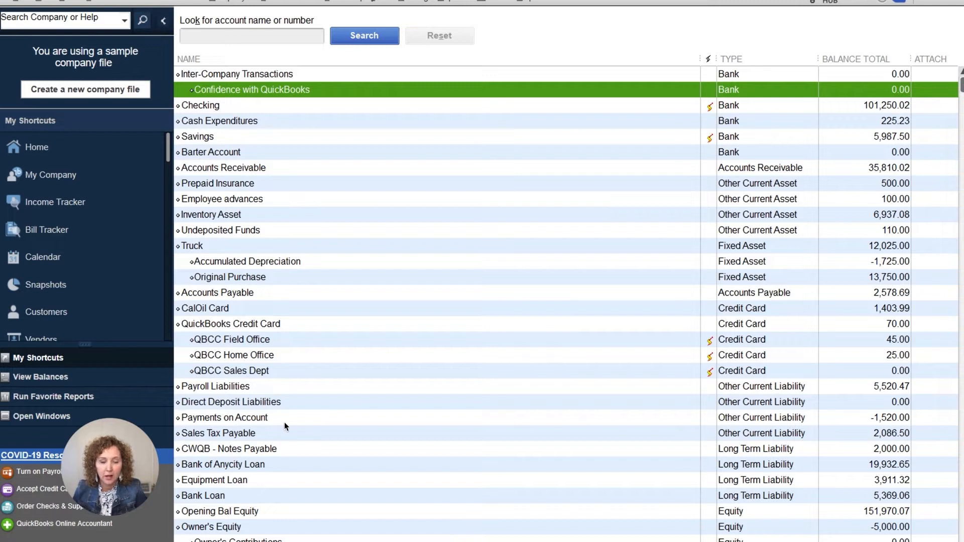
# Step: Delete general journal entry A108 from the Confidence with QuickBooks register and close the register
pyautogui.click(277, 451)
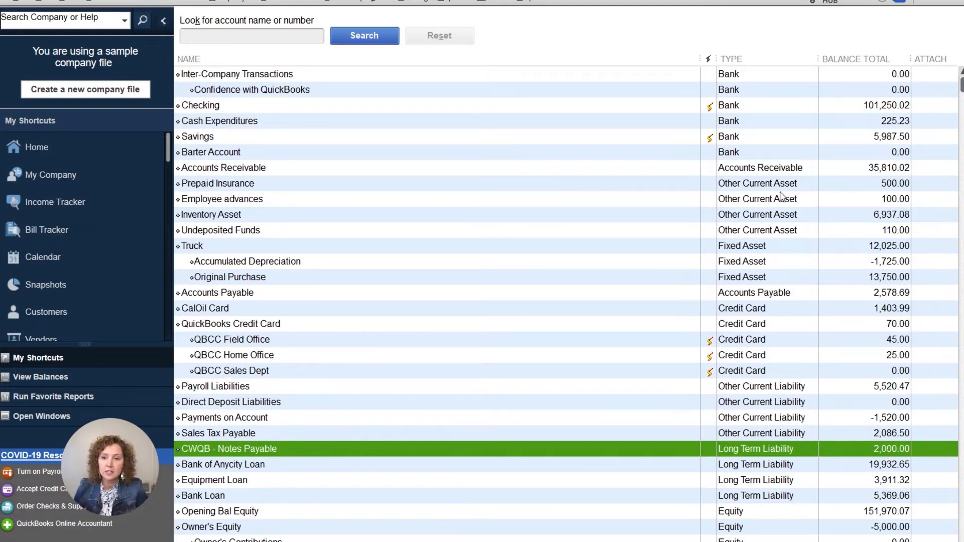
pyautogui.doubleClick(785, 89)
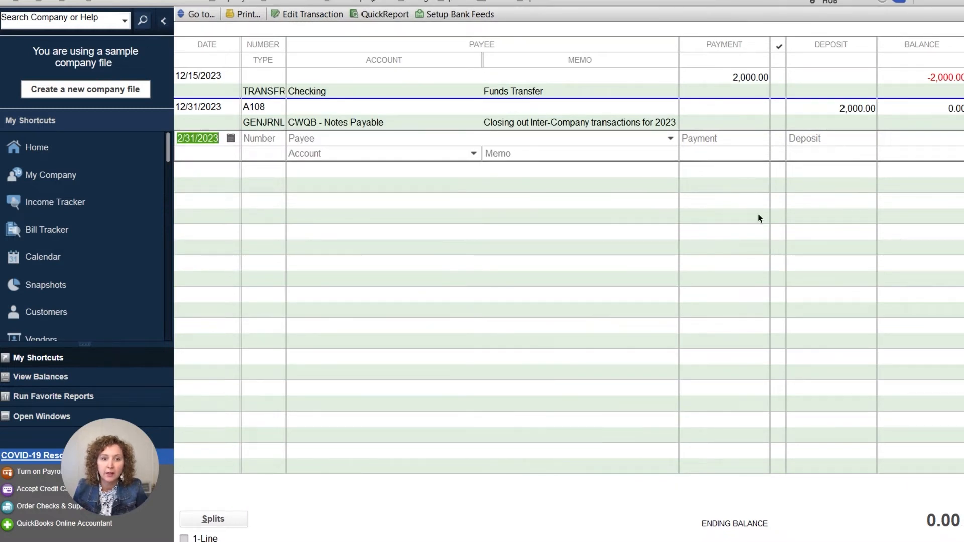
pyautogui.click(223, 108)
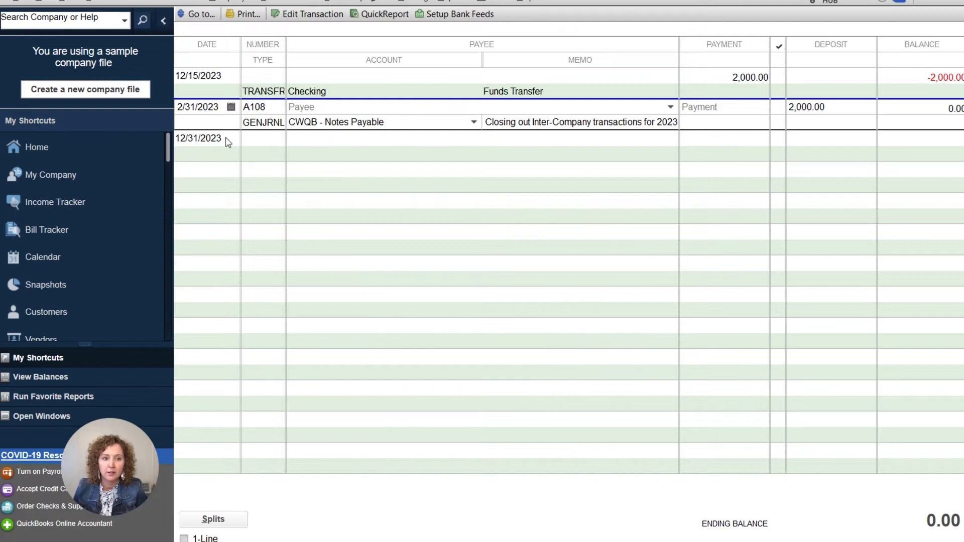
pyautogui.click(39, 2)
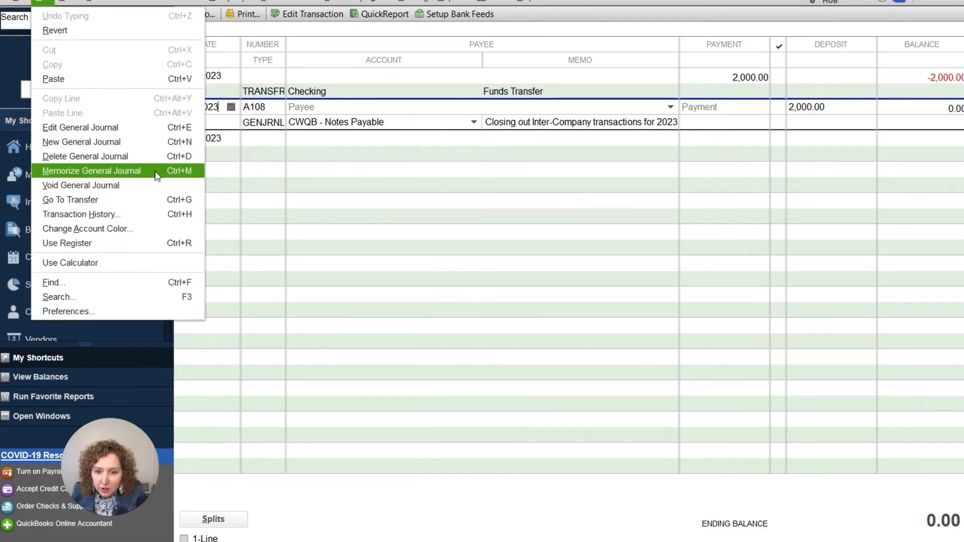
pyautogui.click(156, 156)
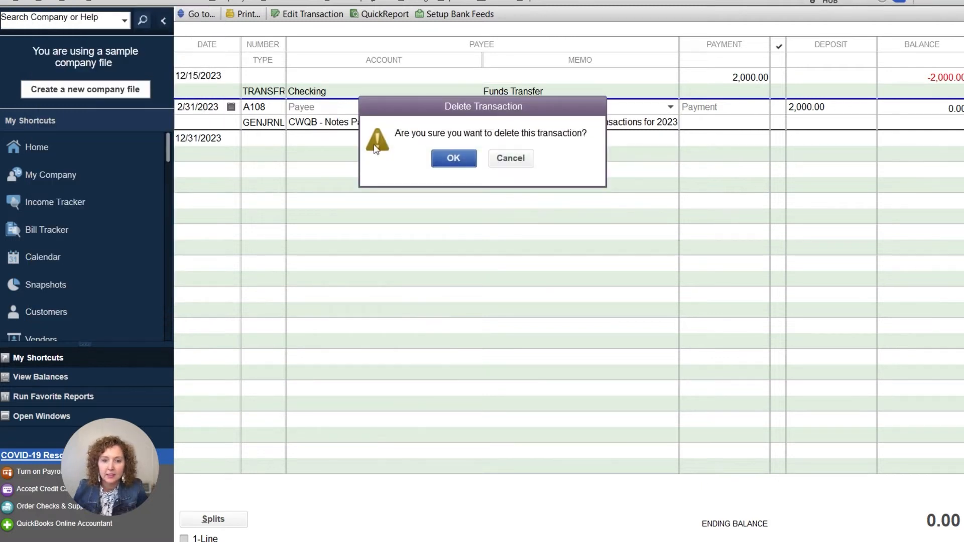
pyautogui.click(442, 159)
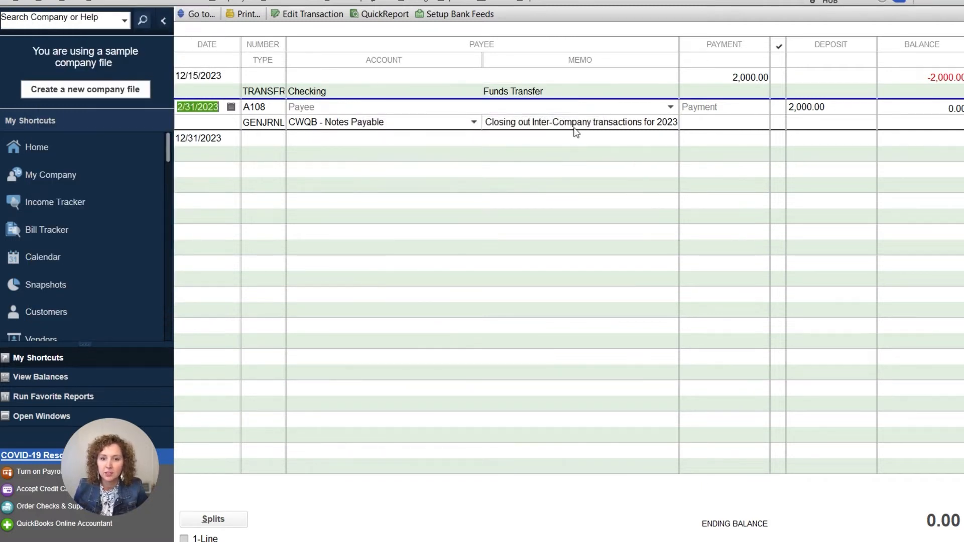
pyautogui.click(40, 2)
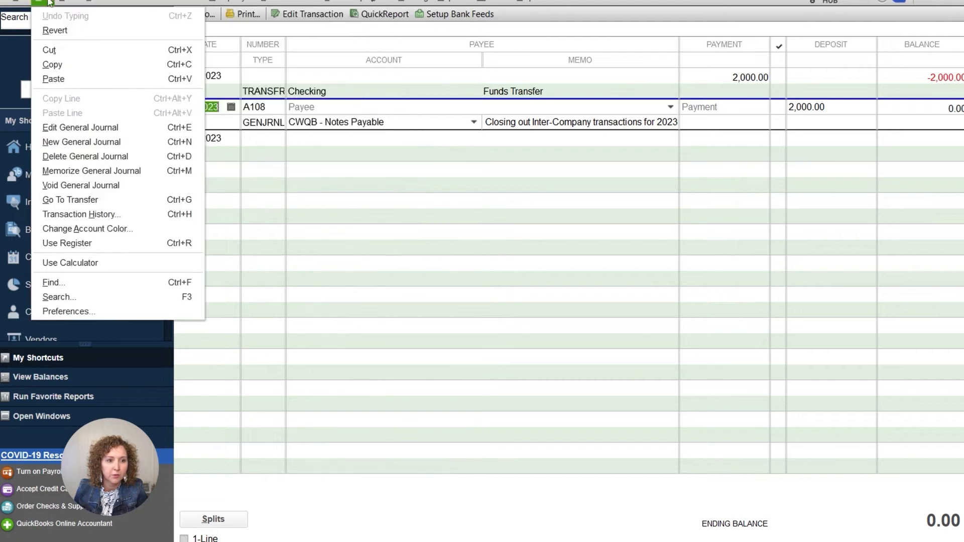
pyautogui.click(78, 159)
pyautogui.click(452, 158)
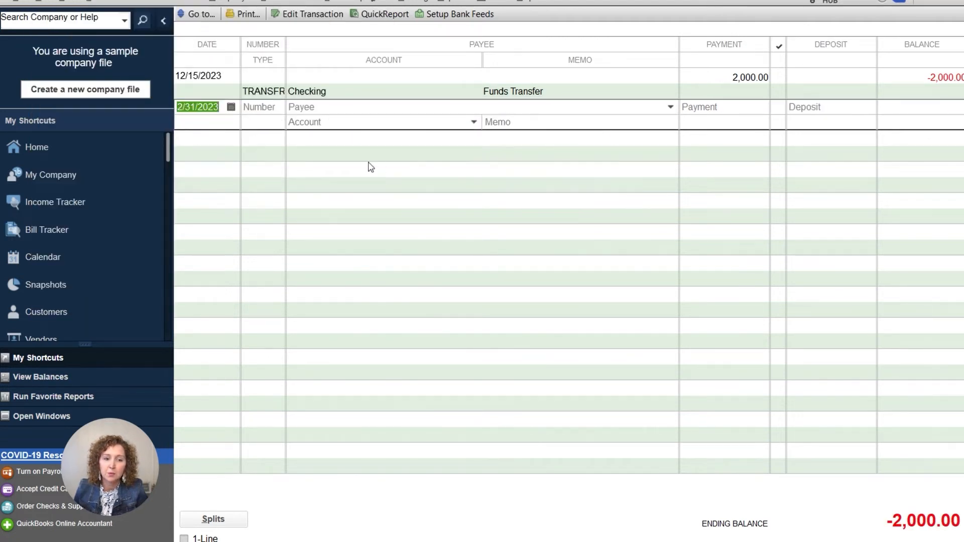
pyautogui.click(955, 6)
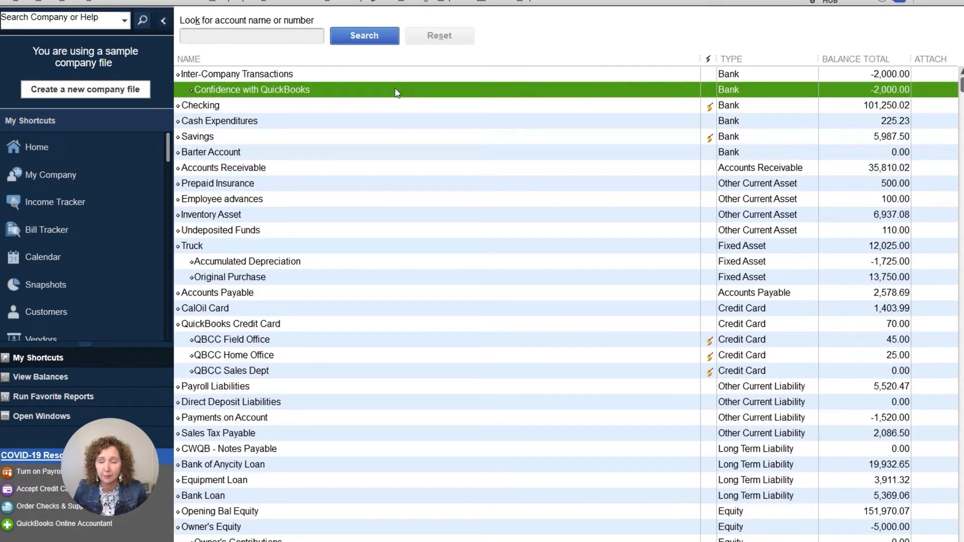
# Step: Reopen the Confidence with QuickBooks register and enter a new 12/31/2023 transaction with a 2000.00 deposit
pyautogui.doubleClick(319, 89)
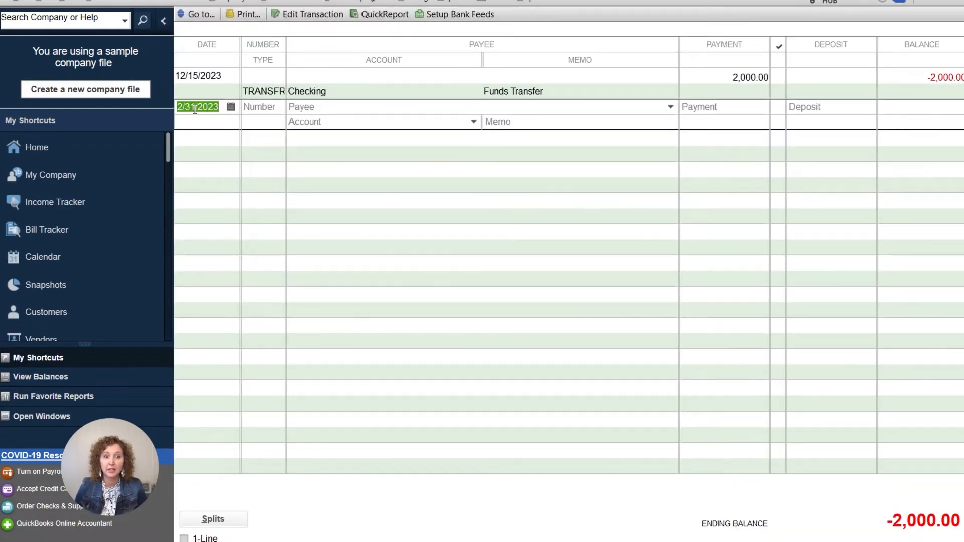
pyautogui.click(232, 107)
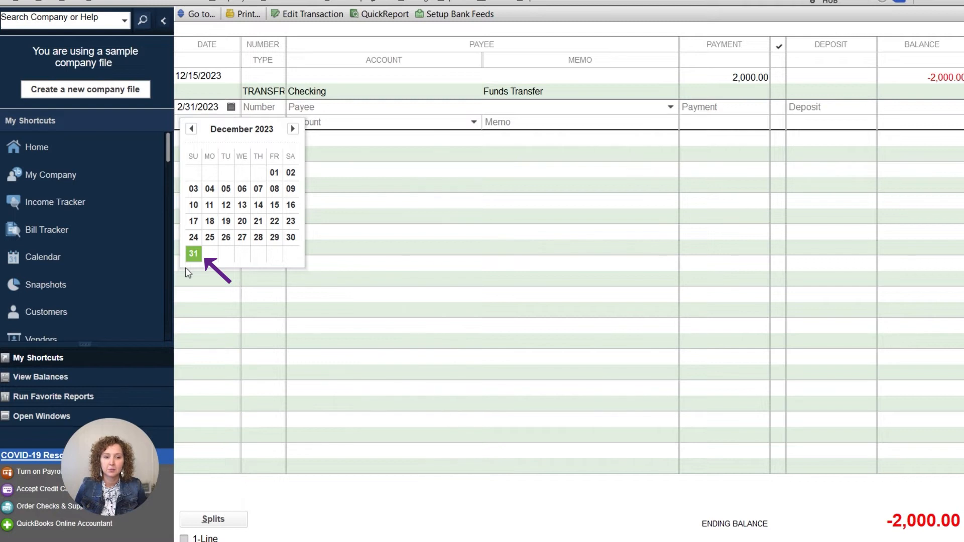
pyautogui.click(194, 252)
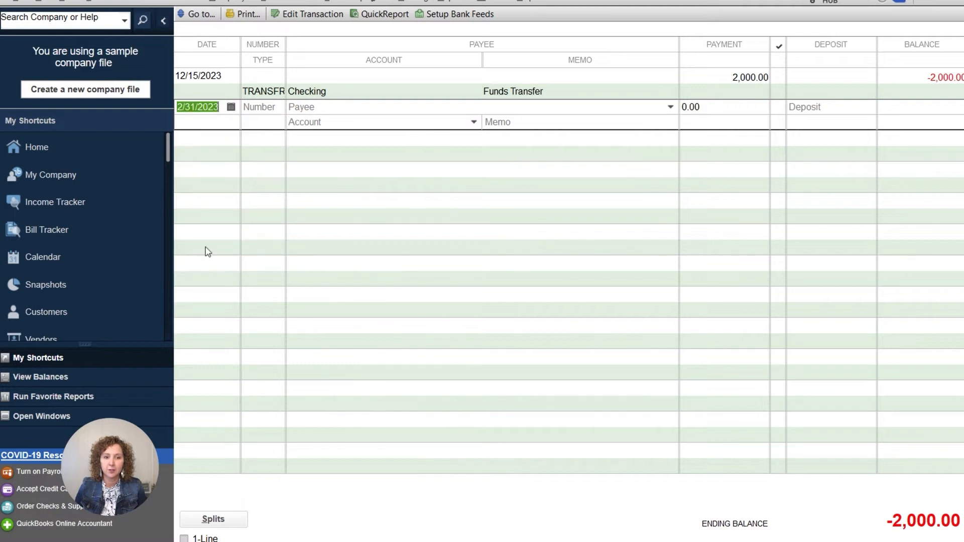
pyautogui.click(361, 107)
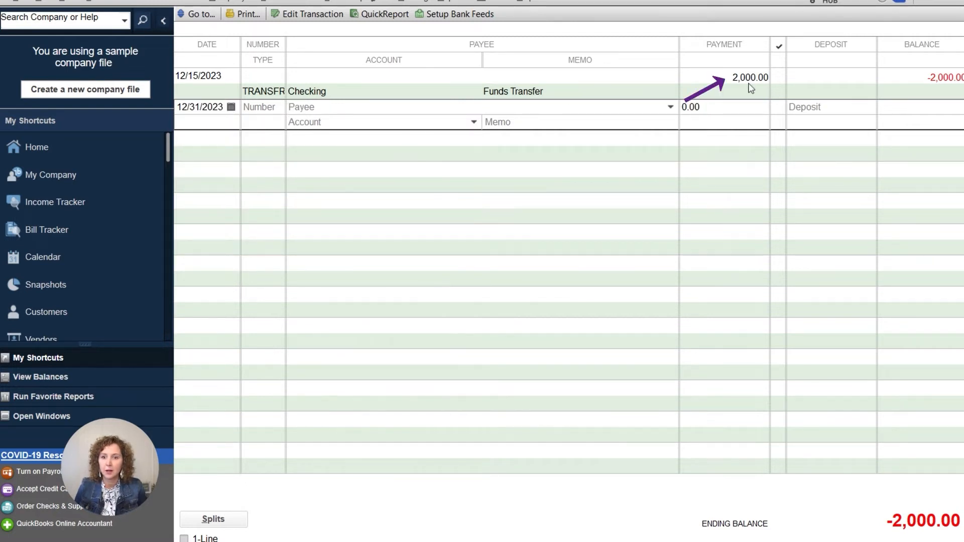
pyautogui.click(836, 106)
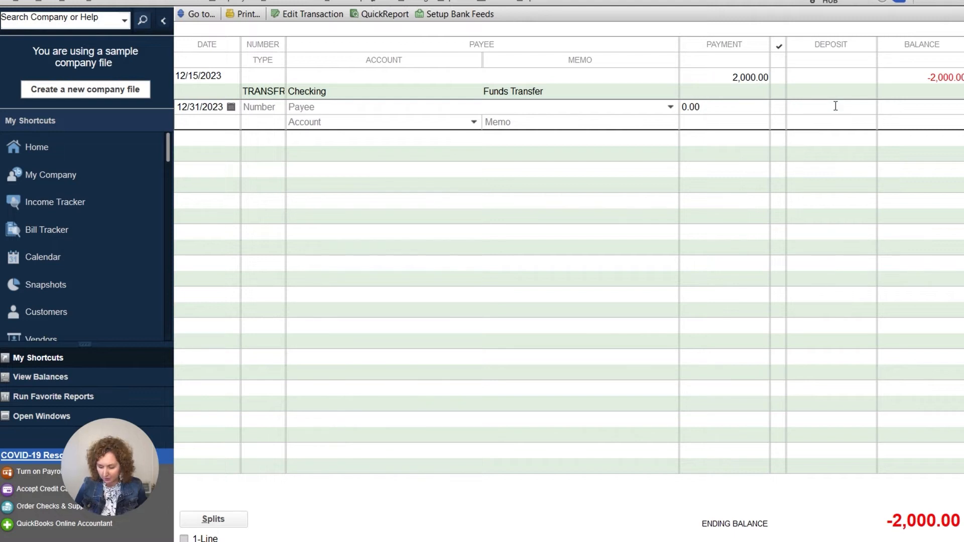
pyautogui.write('2000.00')
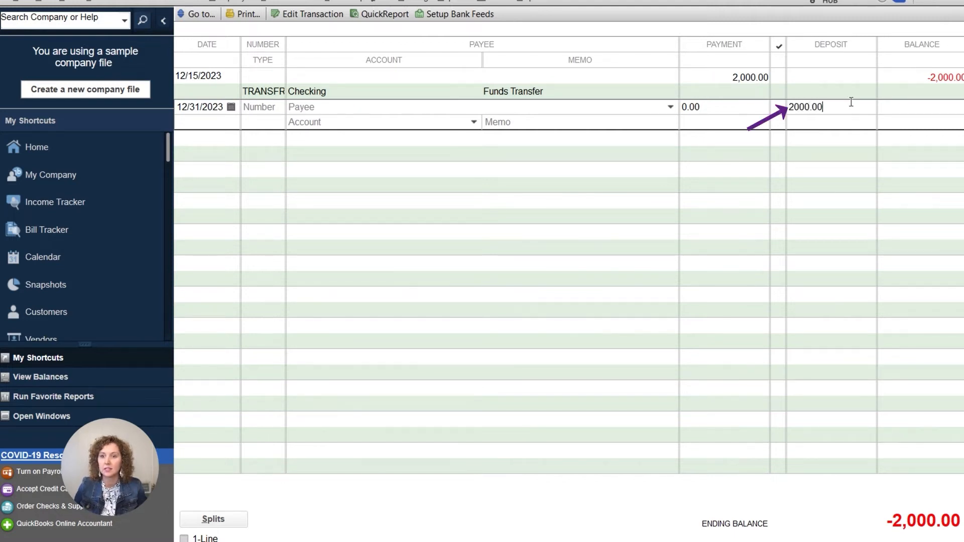
# Step: Assign the new register transaction to the CWQB - Notes Payable account
pyautogui.click(381, 123)
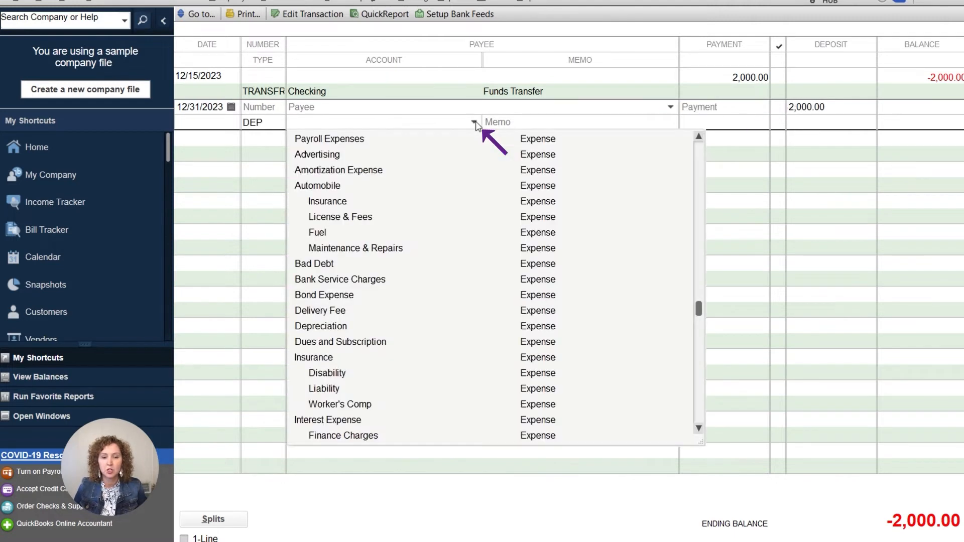
pyautogui.click(474, 122)
pyautogui.scroll(-3, 387, 264)
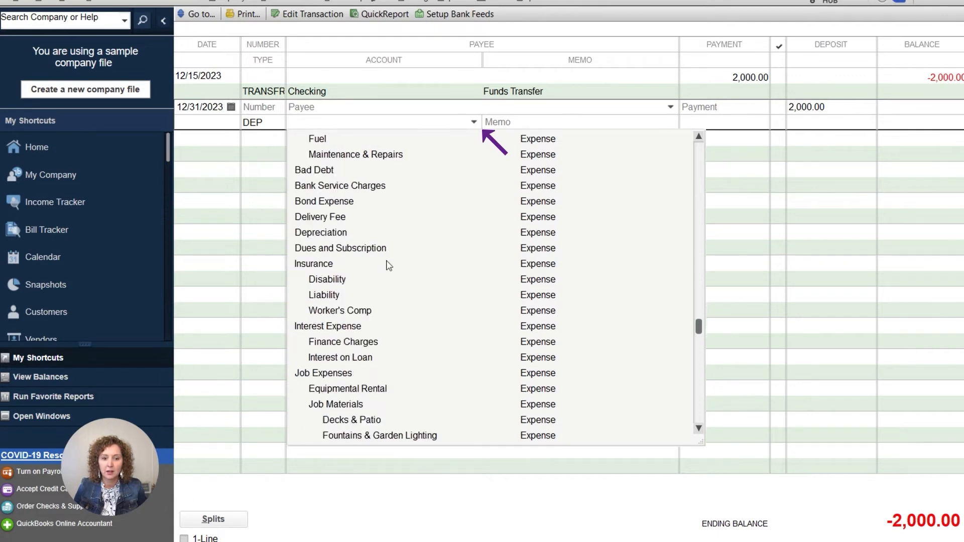
pyautogui.scroll(14, 390, 265)
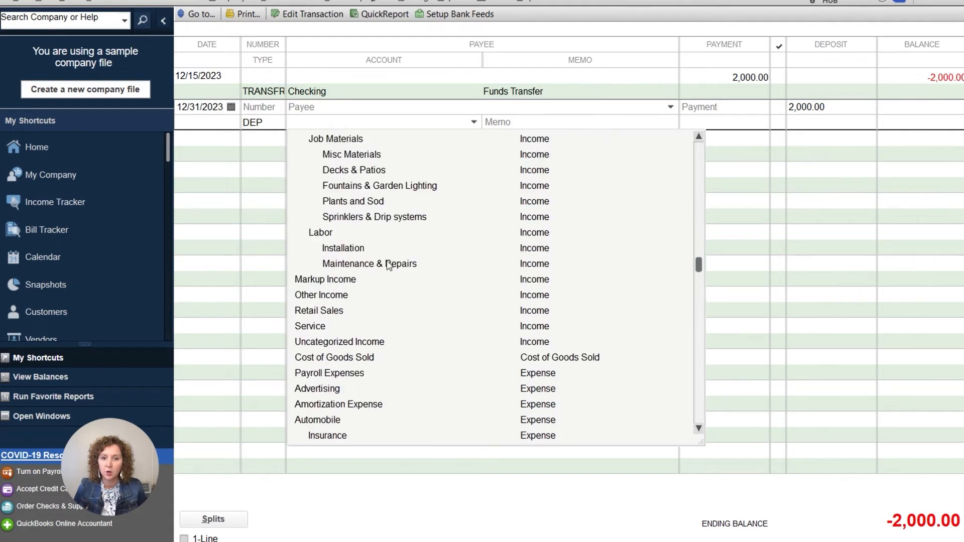
pyautogui.scroll(3, 390, 265)
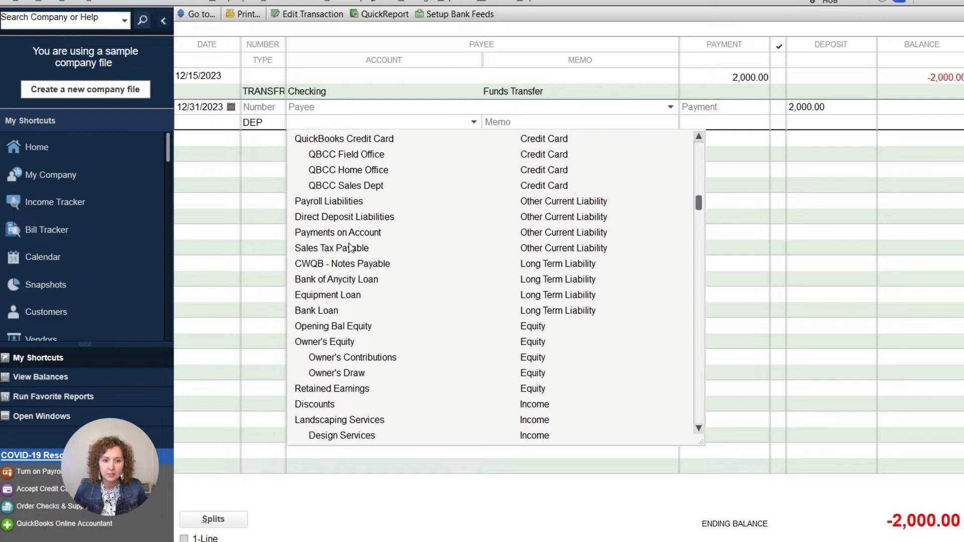
pyautogui.click(350, 267)
# Step: Paste the memo "Closing out Inter-Company transactions for 2023" into the register transaction and record it
pyautogui.click(515, 122)
pyautogui.hotkey('ctrl', 'v')
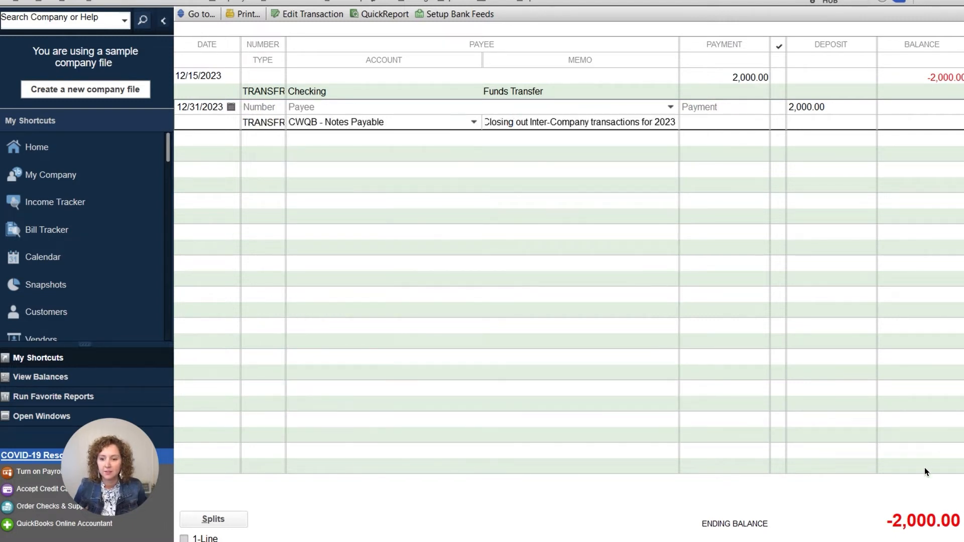
pyautogui.click(857, 537)
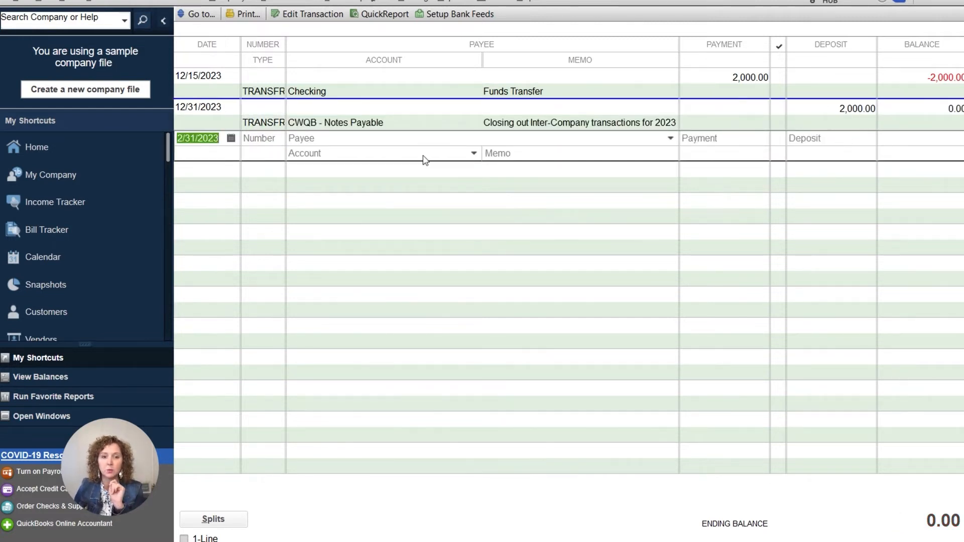
# Step: Close the register and check the CWQB - Notes Payable account's balance in the chart of accounts
pyautogui.click(424, 123)
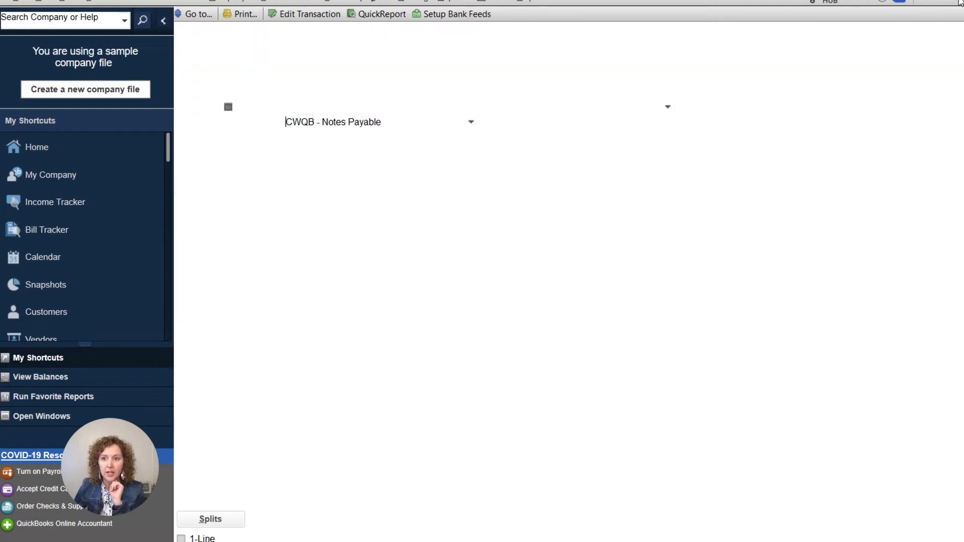
pyautogui.click(960, 2)
pyautogui.click(253, 450)
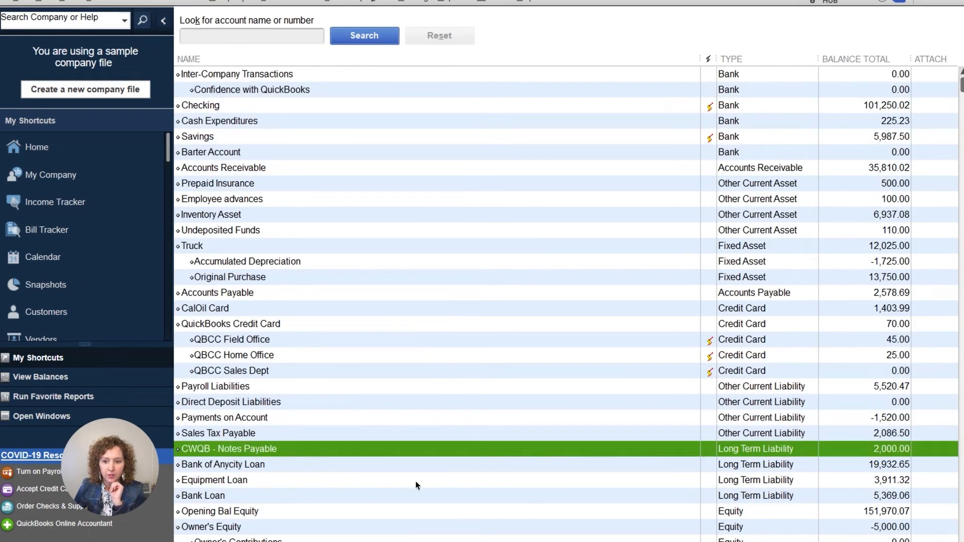
# Step: Open the CWQB - Notes Payable register to review the recorded closing transaction, and close the register
pyautogui.doubleClick(866, 451)
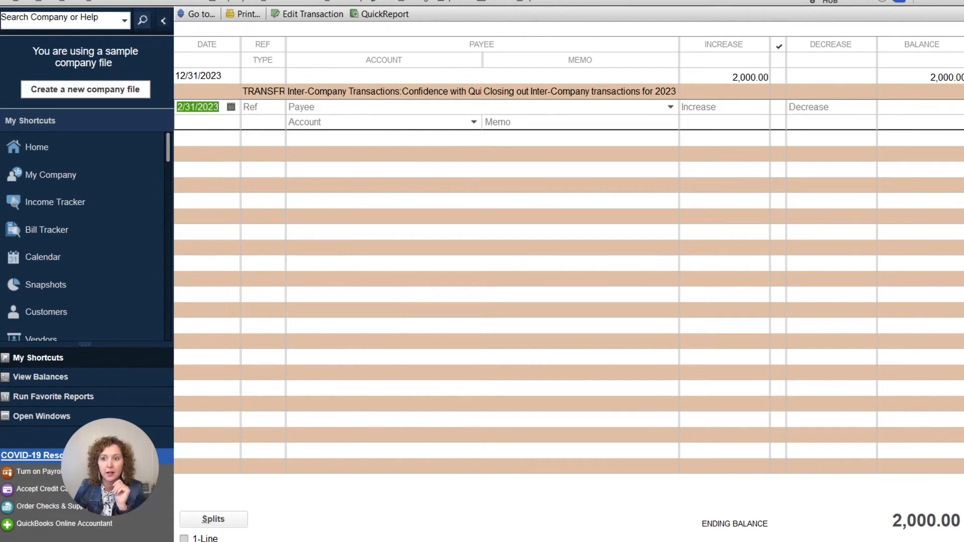
pyautogui.click(960, 4)
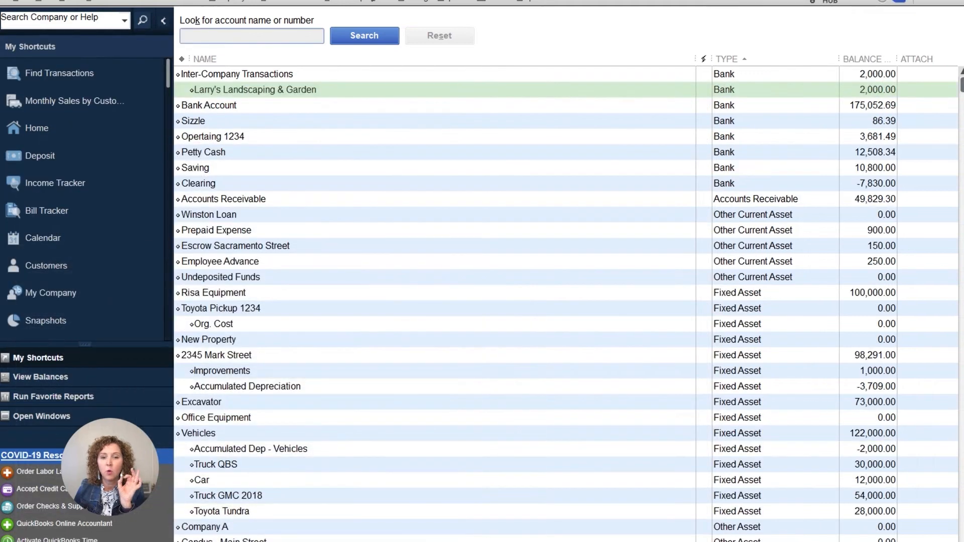
# Step: Start a new account in the chart of accounts that holds the Larry's Landscaping & Garden subaccount, choosing Other Asset as its type
pyautogui.click(870, 94)
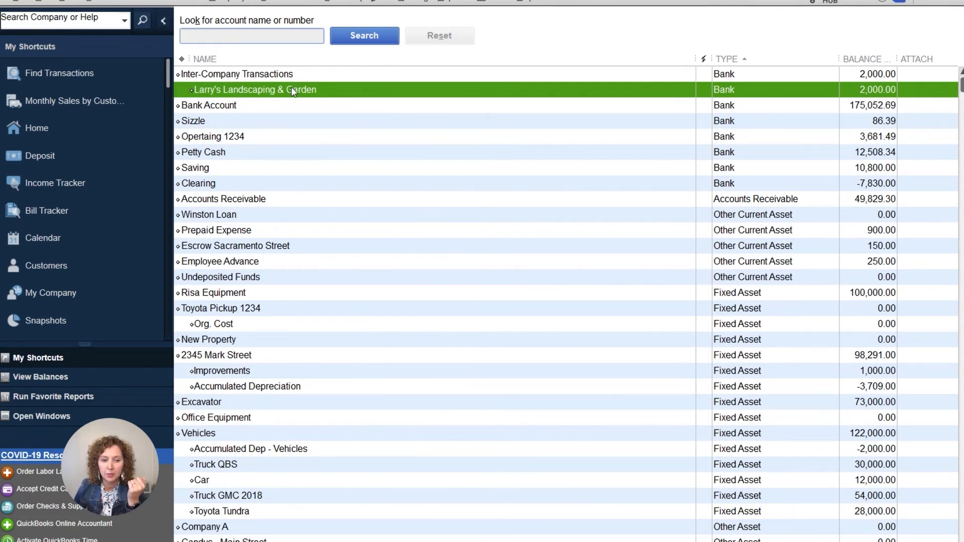
pyautogui.click(228, 539)
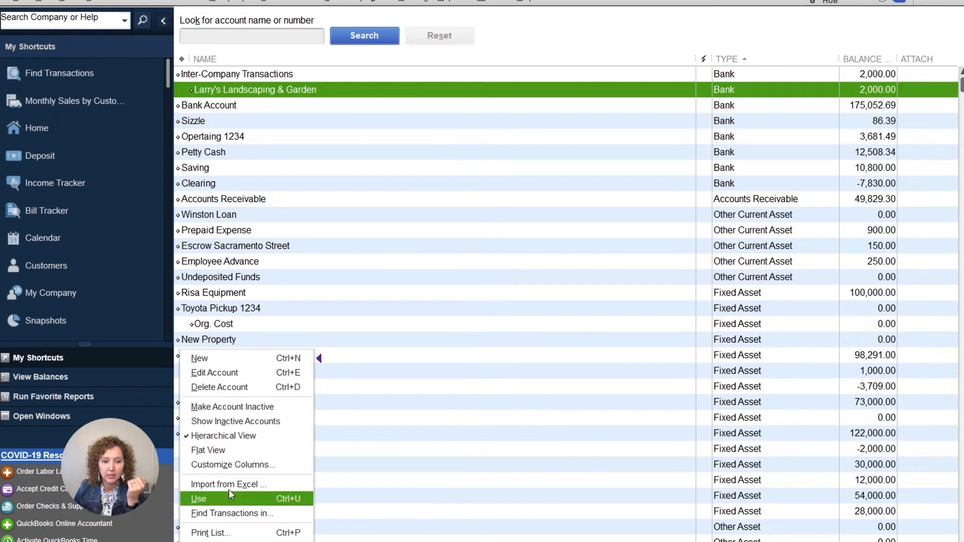
pyautogui.click(238, 360)
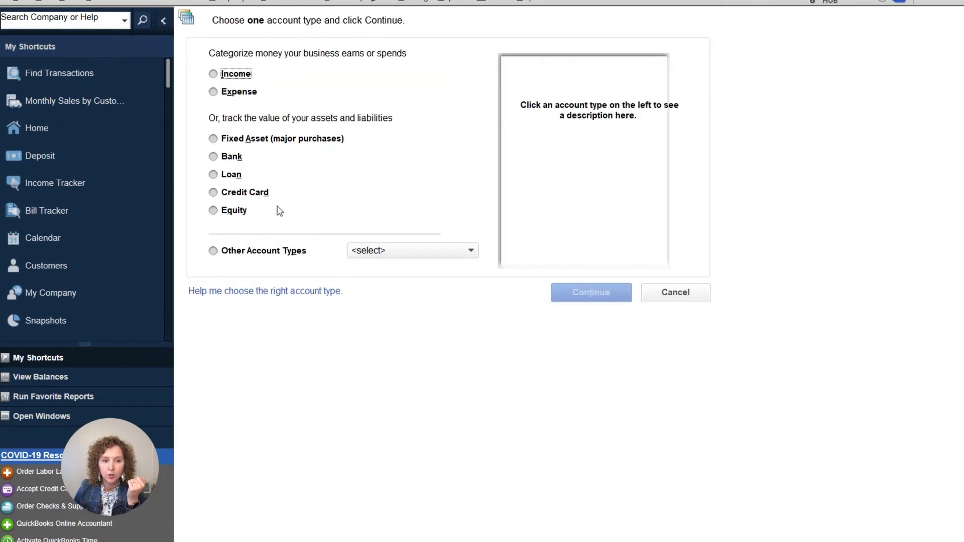
pyautogui.click(280, 146)
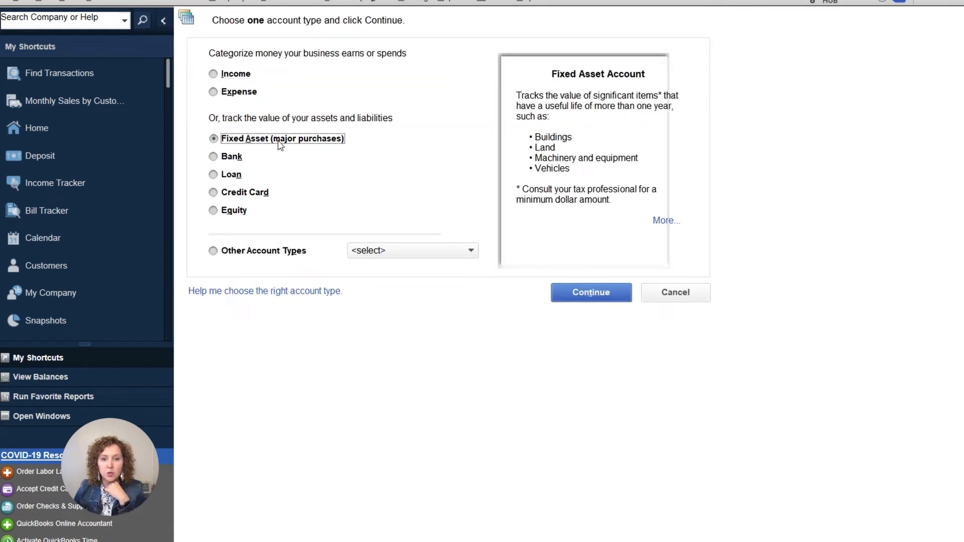
pyautogui.click(375, 246)
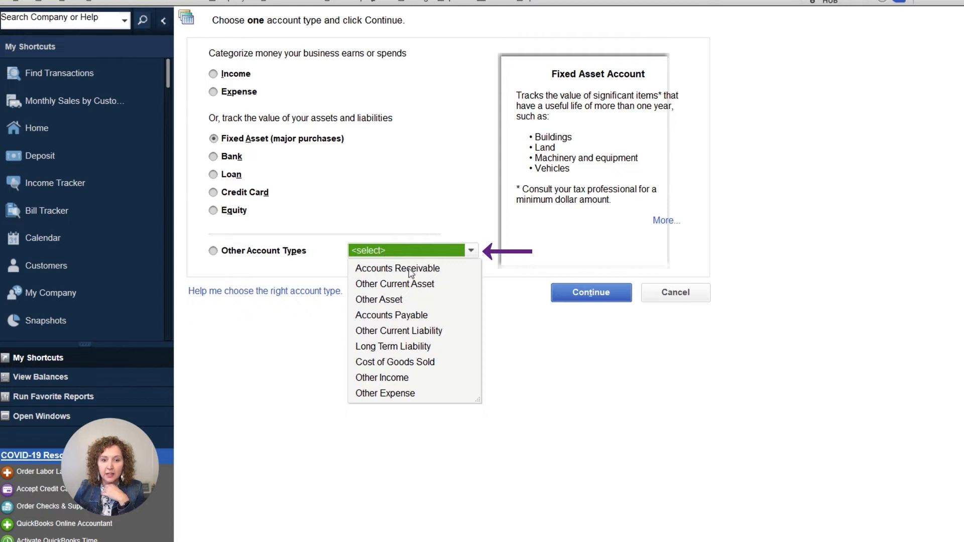
pyautogui.click(405, 288)
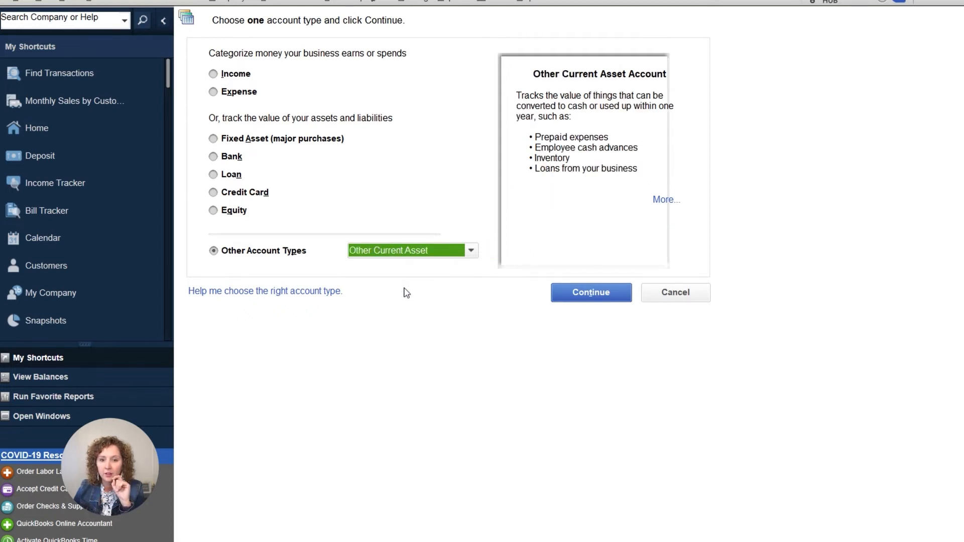
pyautogui.click(420, 253)
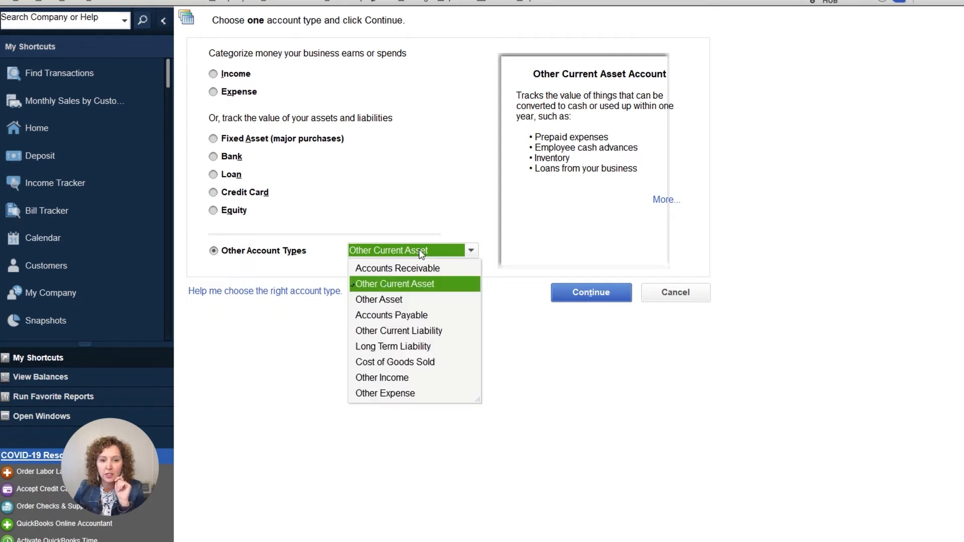
pyautogui.click(419, 301)
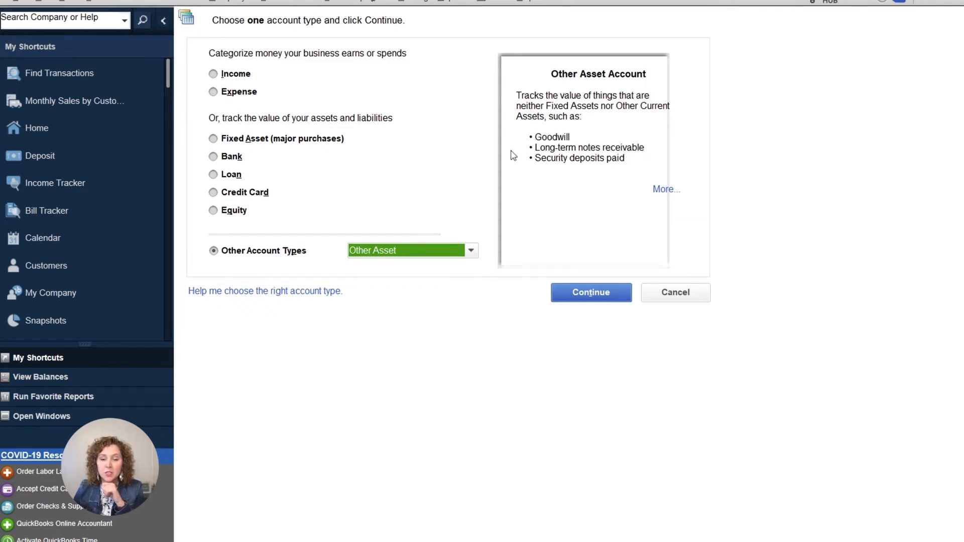
pyautogui.click(252, 141)
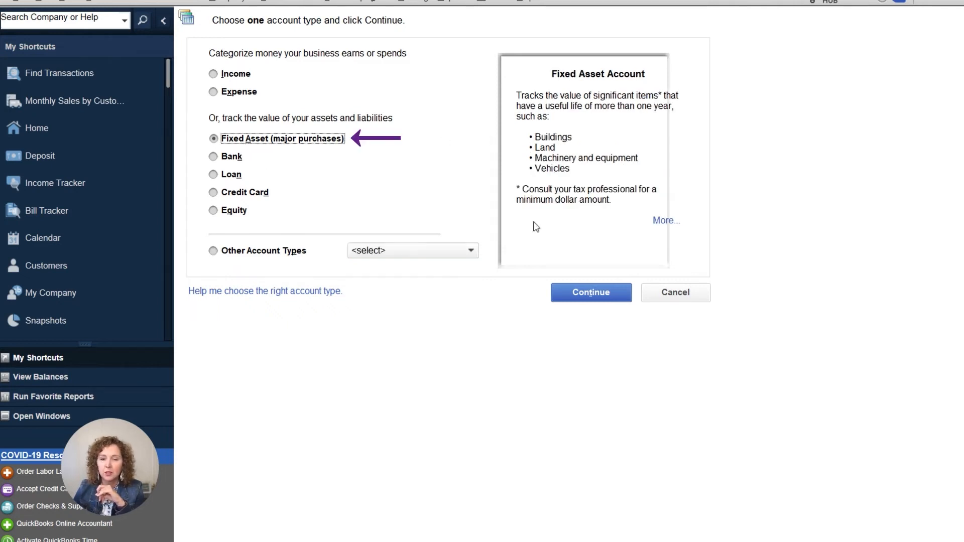
pyautogui.click(453, 254)
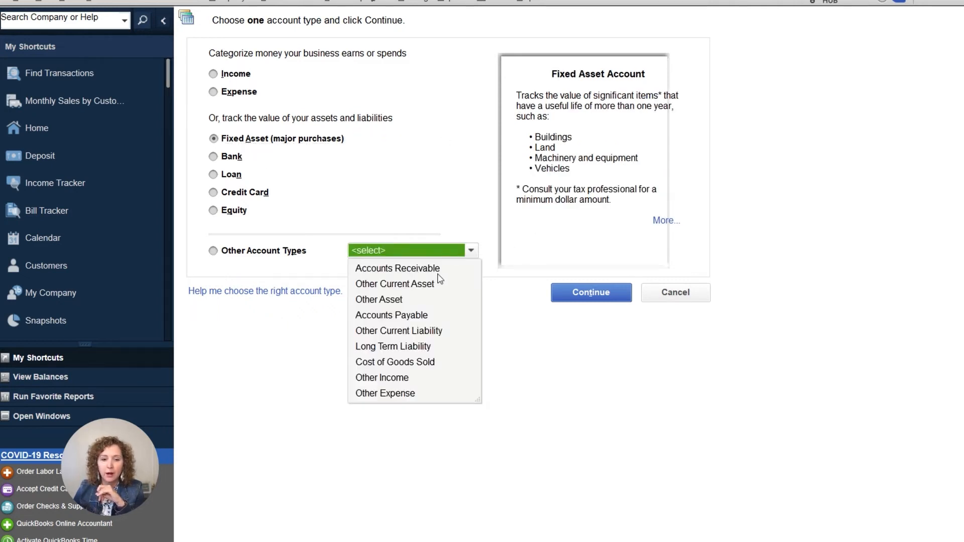
pyautogui.click(408, 302)
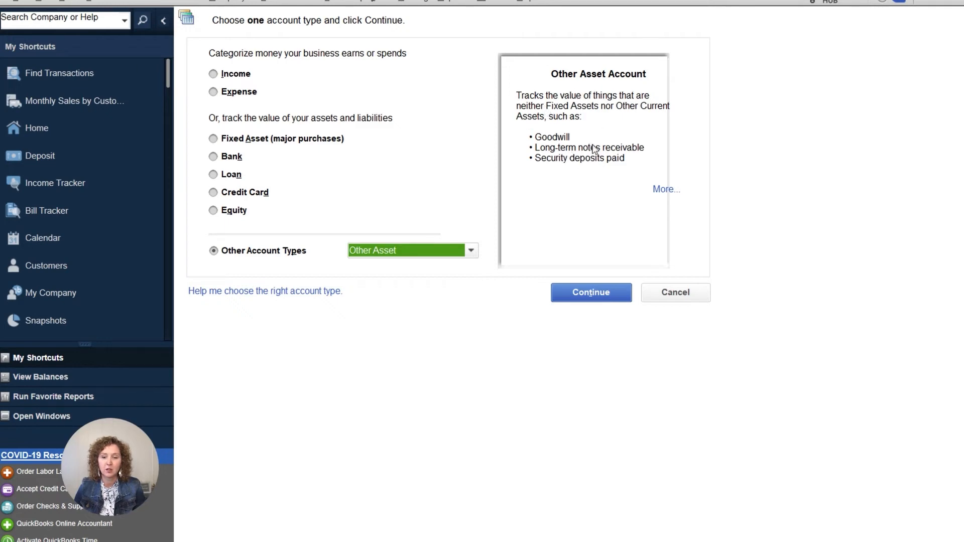
pyautogui.click(615, 291)
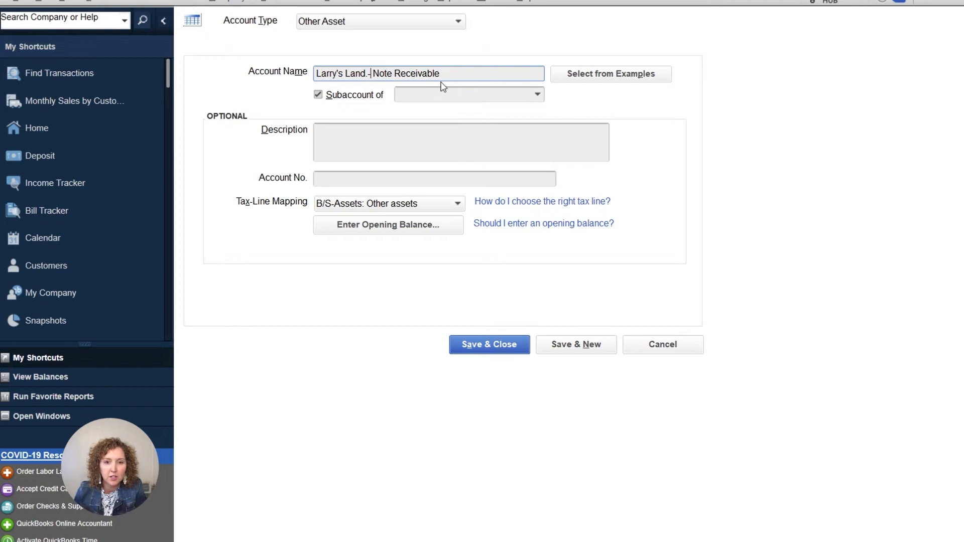
# Step: Name the new account "Larry's Land.- Notes Receivable", make it a standalone account rather than a subaccount, and save it
pyautogui.click(395, 73)
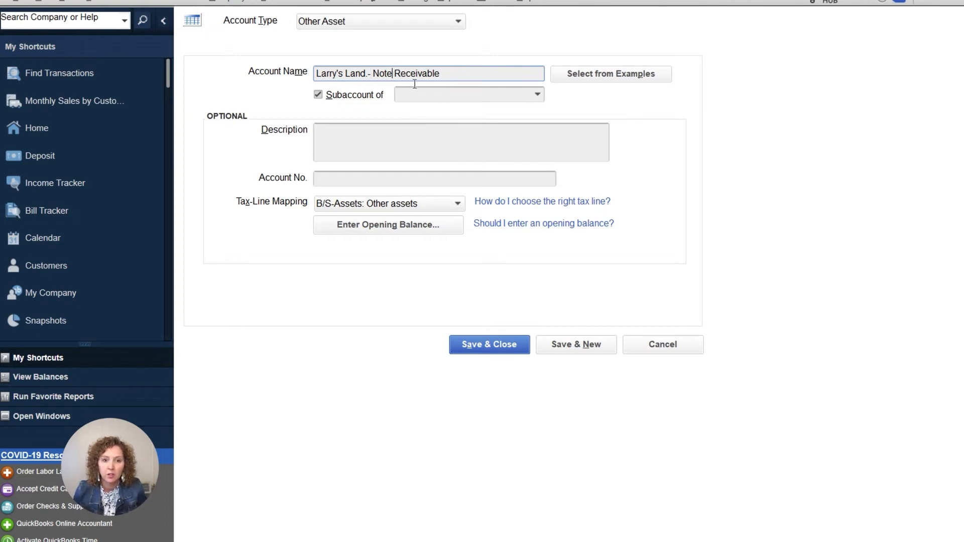
pyautogui.write('s')
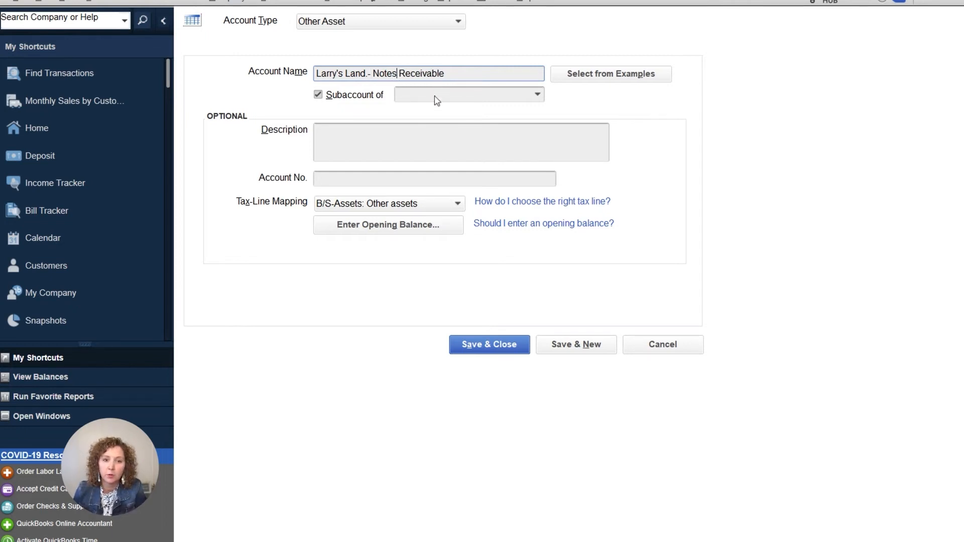
pyautogui.hotkey('alt', 's')
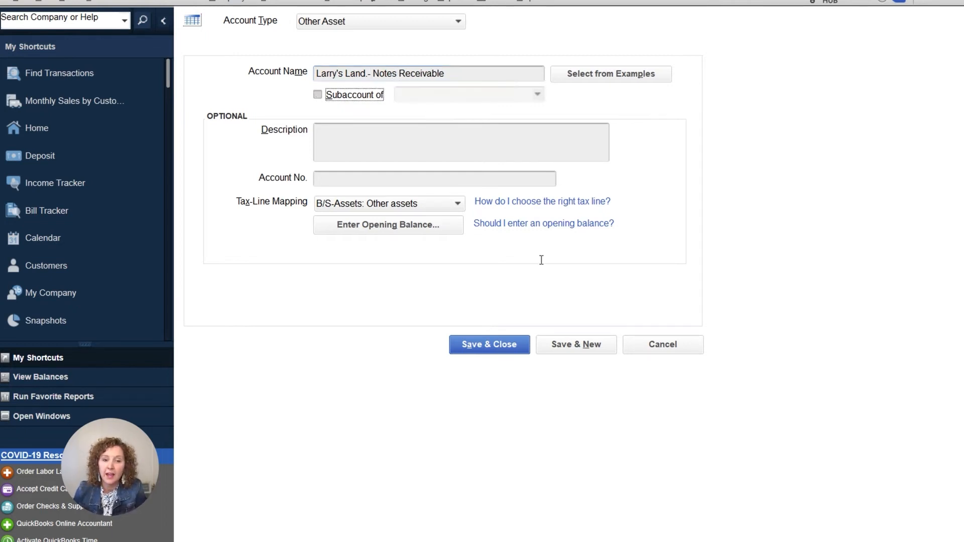
pyautogui.click(520, 352)
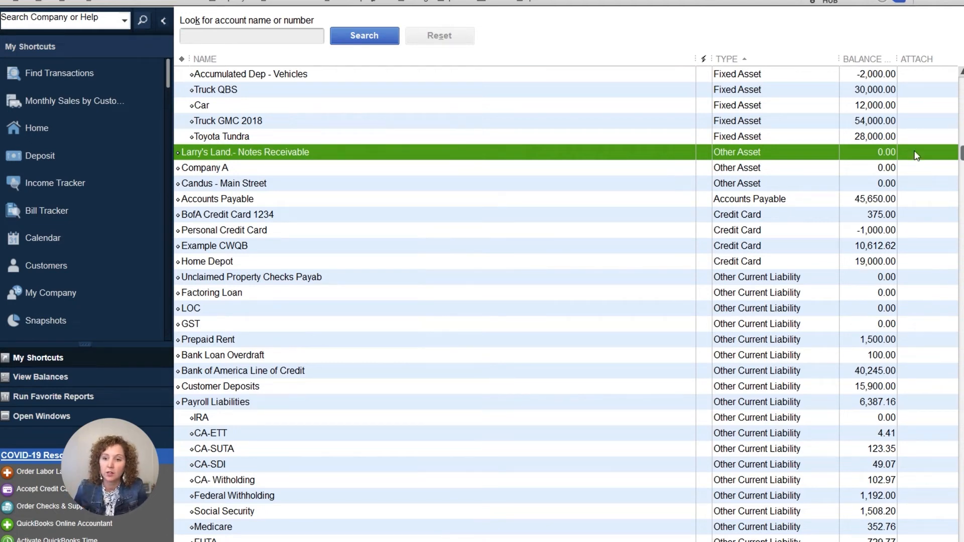
# Step: Create a general journal entry dated 12/31/23 and turn off its adjusting entry option
pyautogui.scroll(8, 704, 138)
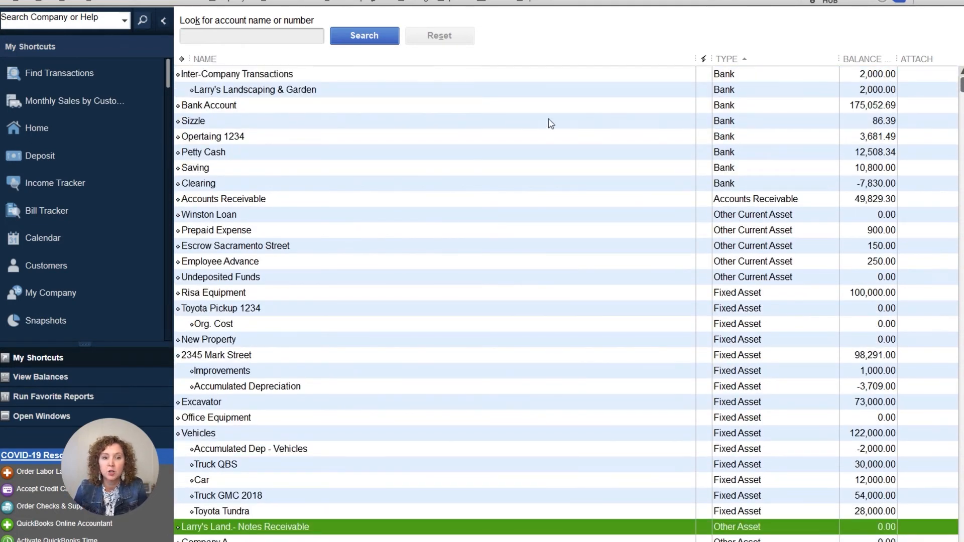
pyautogui.click(482, 95)
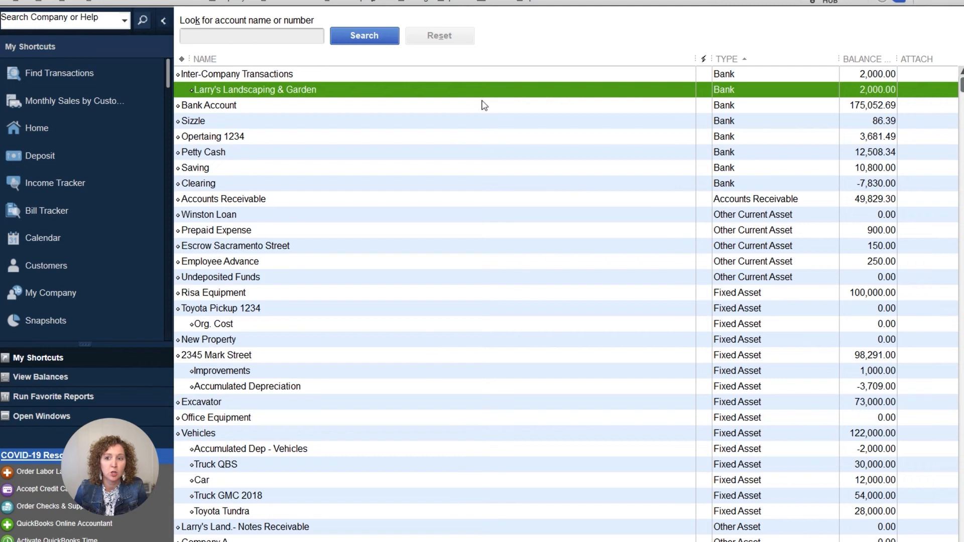
pyautogui.click(228, 2)
pyautogui.click(314, 253)
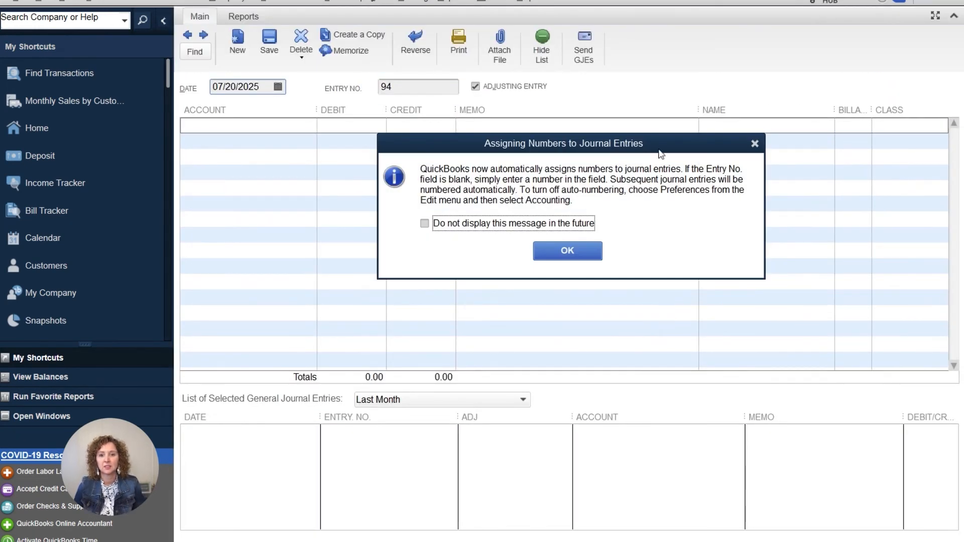
pyautogui.click(755, 144)
pyautogui.click(266, 91)
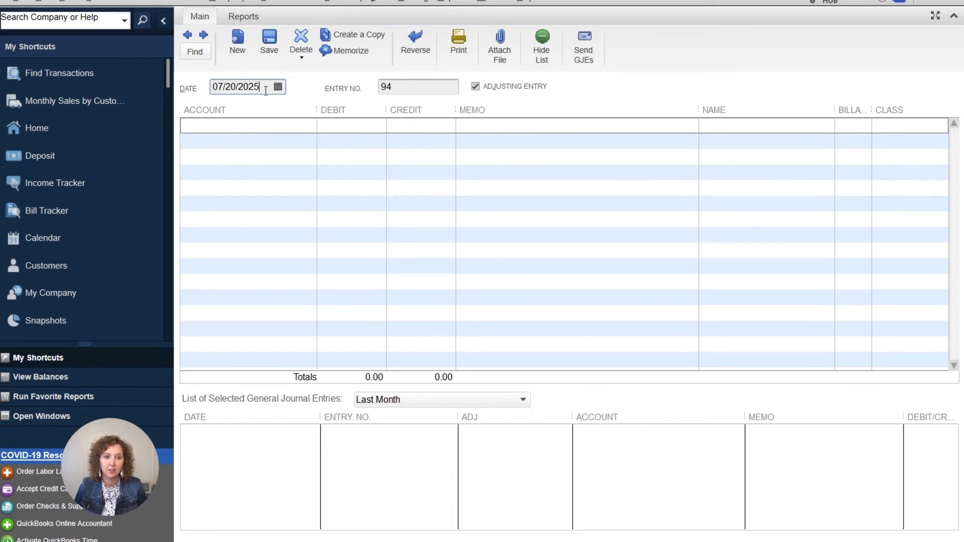
pyautogui.press('BackSpace')
pyautogui.press('BackSpace')
pyautogui.press('BackSpace')
pyautogui.press('BackSpace')
pyautogui.press('BackSpace')
pyautogui.press('BackSpace')
pyautogui.press('BackSpace')
pyautogui.press('BackSpace')
pyautogui.press('BackSpace')
pyautogui.press('BackSpace')
pyautogui.write('12/31/23')
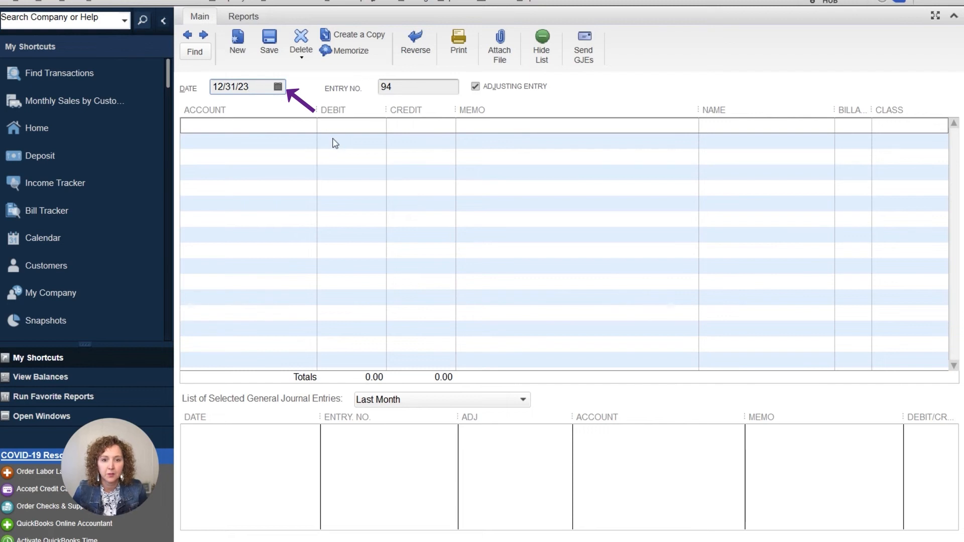
pyautogui.click(477, 86)
# Step: Debit 2000.00 to Larry's Land.- Notes Receivable and credit the same amount to the inter-company subaccount Larry's Landscaping & Garden
pyautogui.click(287, 131)
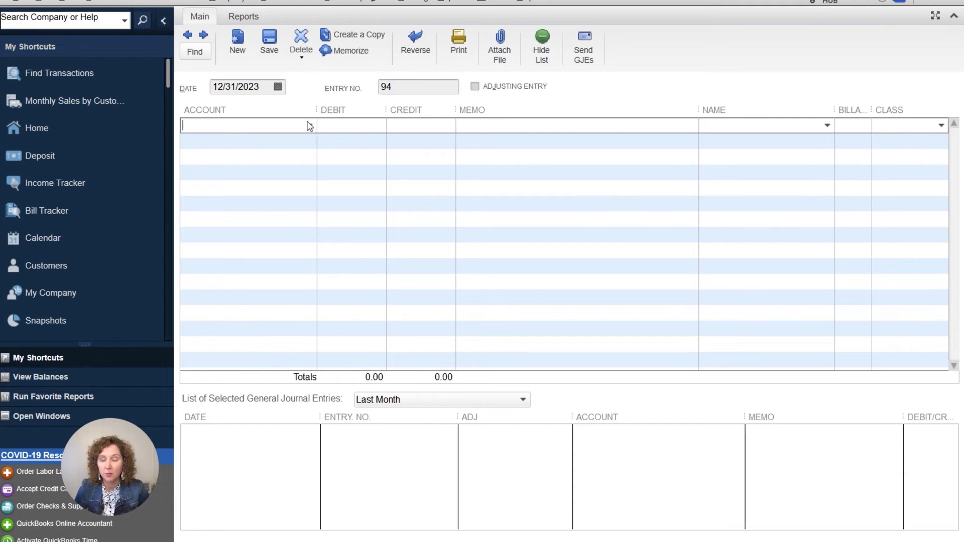
pyautogui.write('Lar')
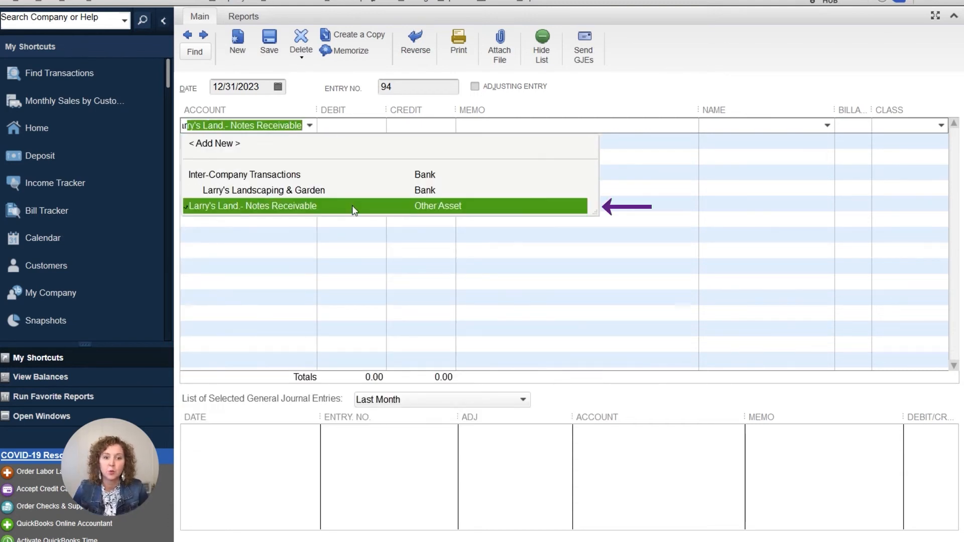
pyautogui.press('Tab')
pyautogui.write('2000.00')
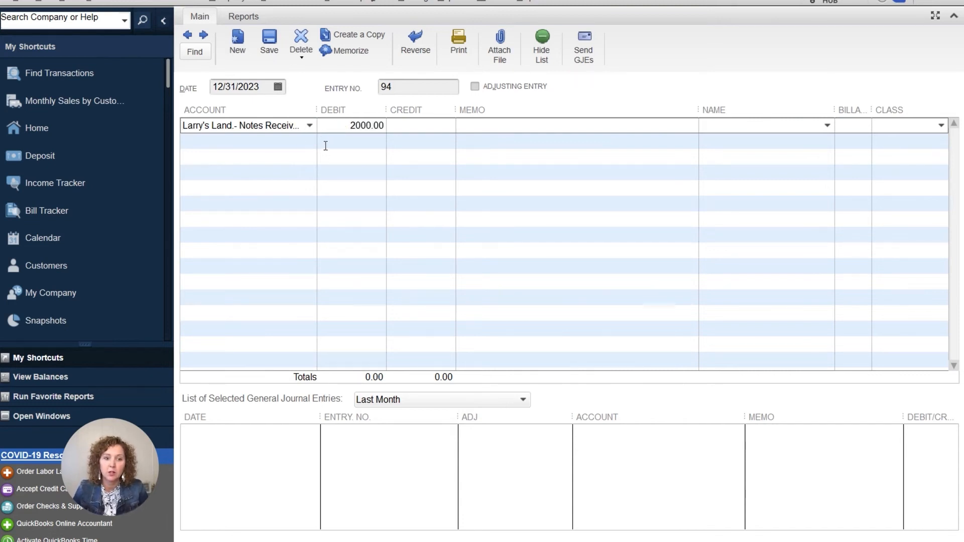
pyautogui.click(300, 143)
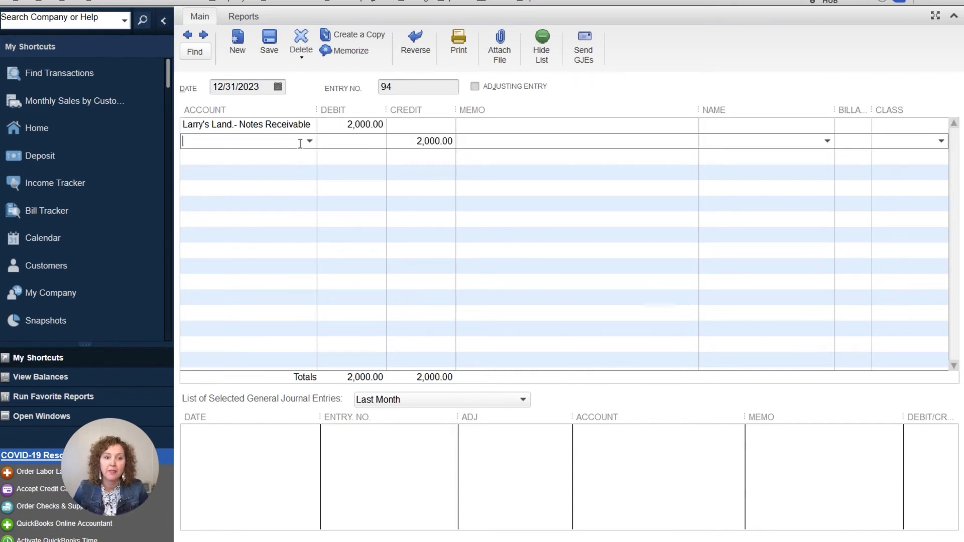
pyautogui.click(310, 142)
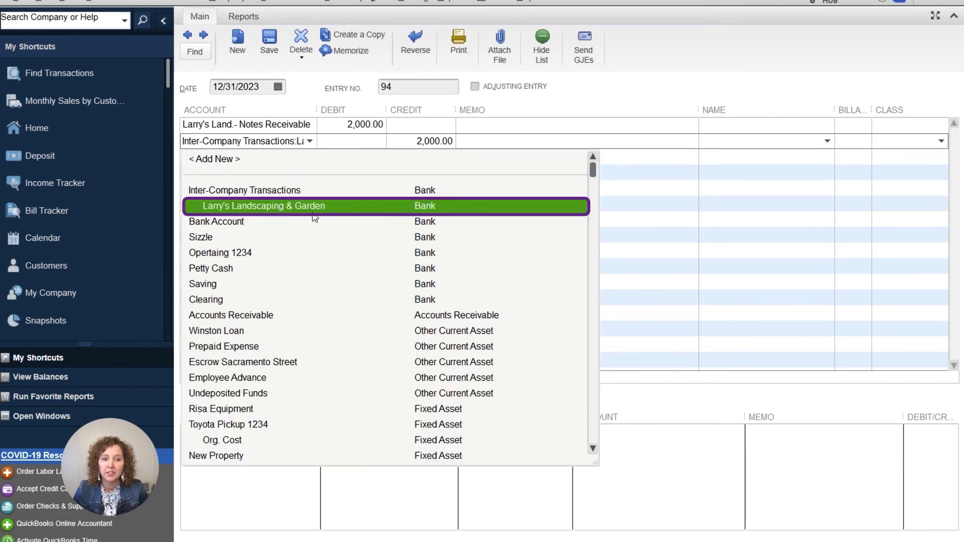
pyautogui.click(420, 208)
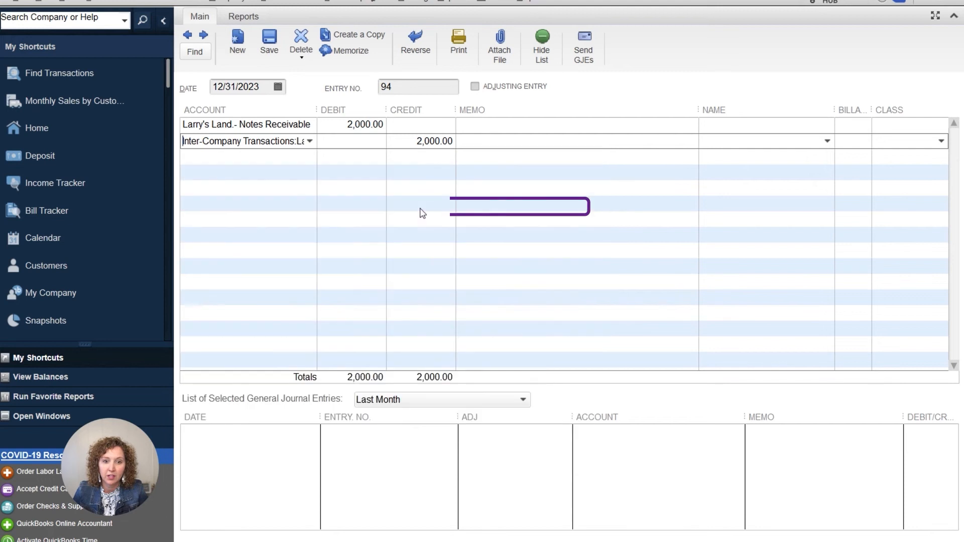
# Step: Enter the memo "Closing out Inter-Company transactions for 2023" on both lines of the journal entry
pyautogui.click(480, 124)
pyautogui.write('Closing out Inter-Company transactions for 2023')
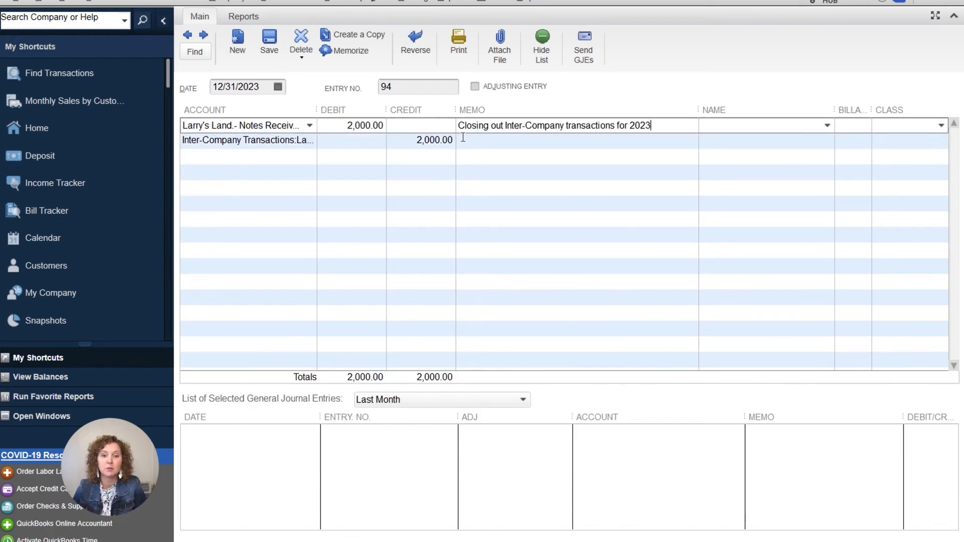
pyautogui.click(484, 141)
pyautogui.write('Closing out Inter-Company transactions for 2023')
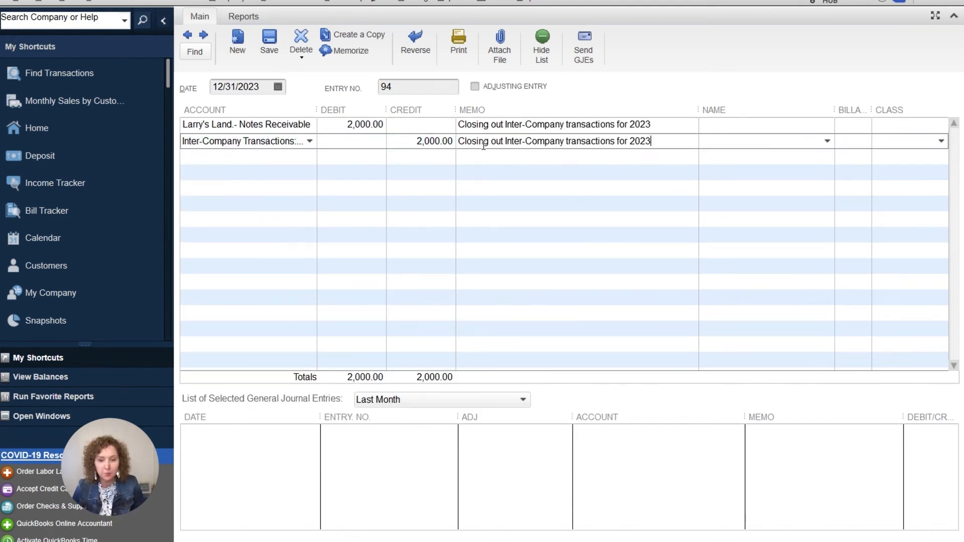
# Step: Save the journal entry without assigning classes and check the Larry's Landscaping & Garden account's balance
pyautogui.click(366, 126)
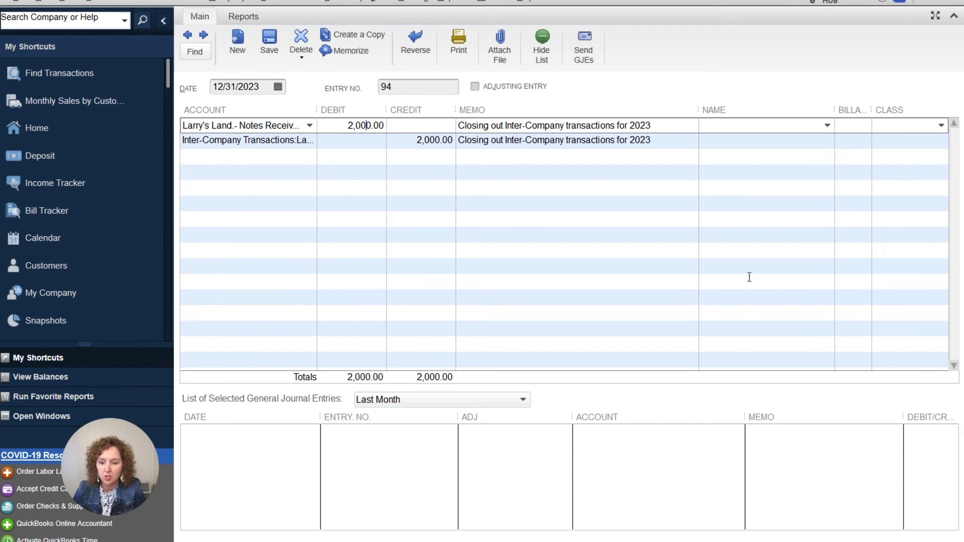
pyautogui.click(815, 541)
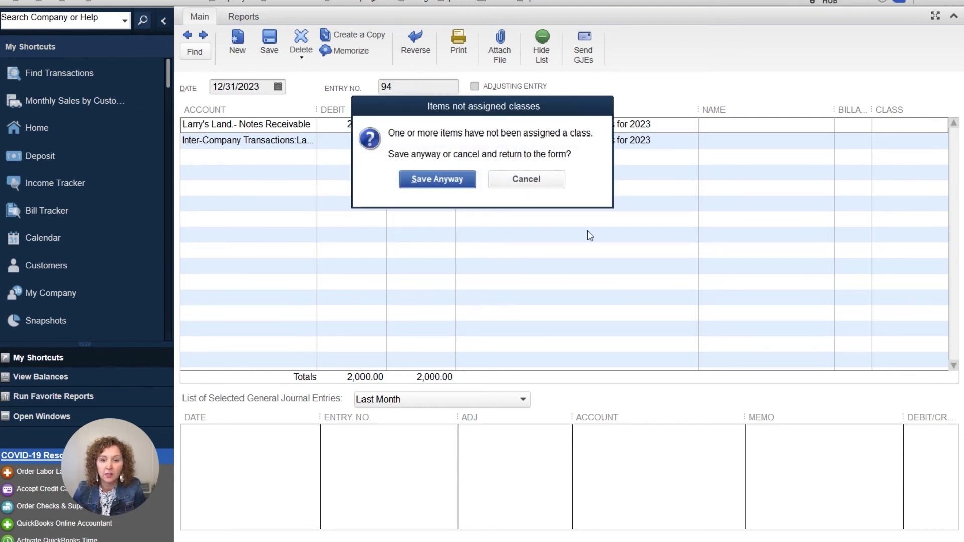
pyautogui.click(442, 183)
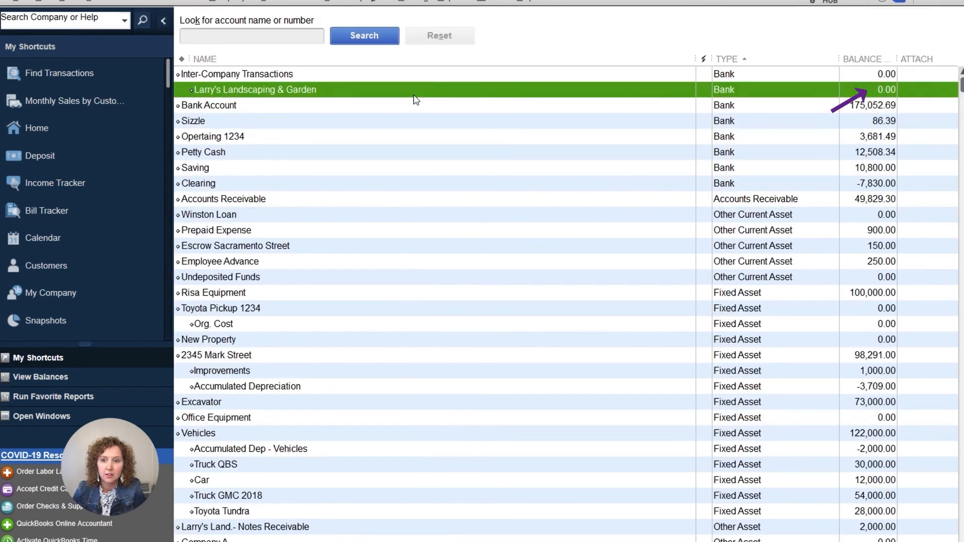
pyautogui.click(885, 90)
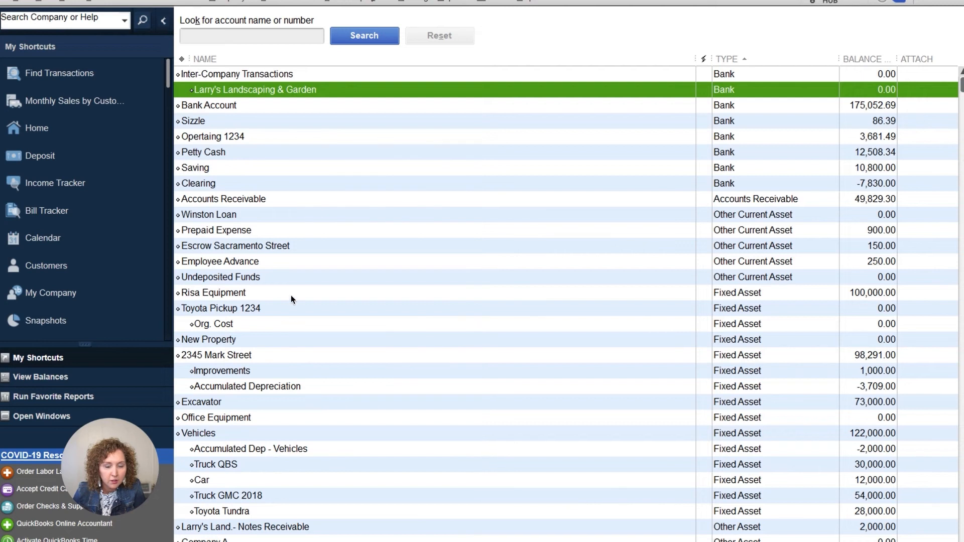
# Step: Check the Larry's Land.- Notes Receivable account in the chart of accounts and run the Balance Sheet Standard report
pyautogui.click(346, 528)
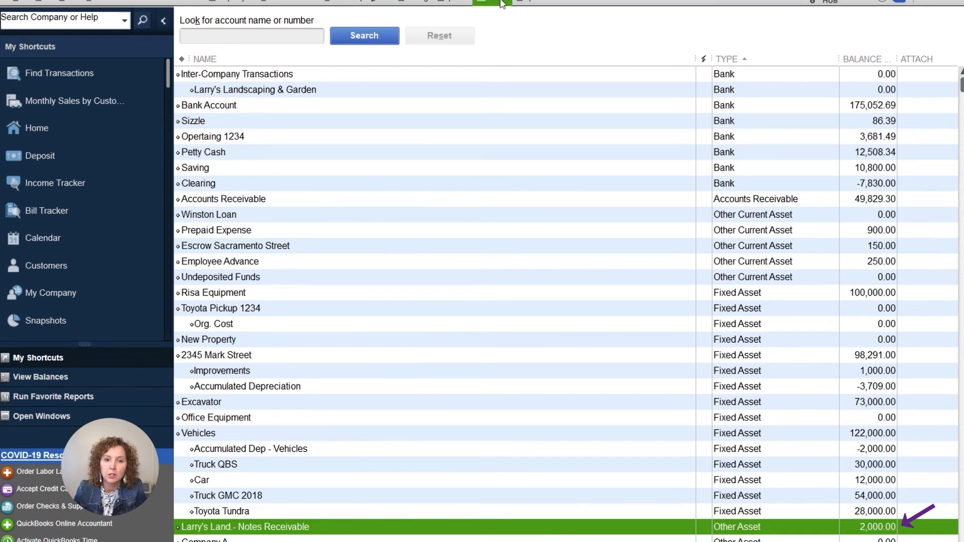
pyautogui.click(454, 2)
pyautogui.moveTo(507, 214)
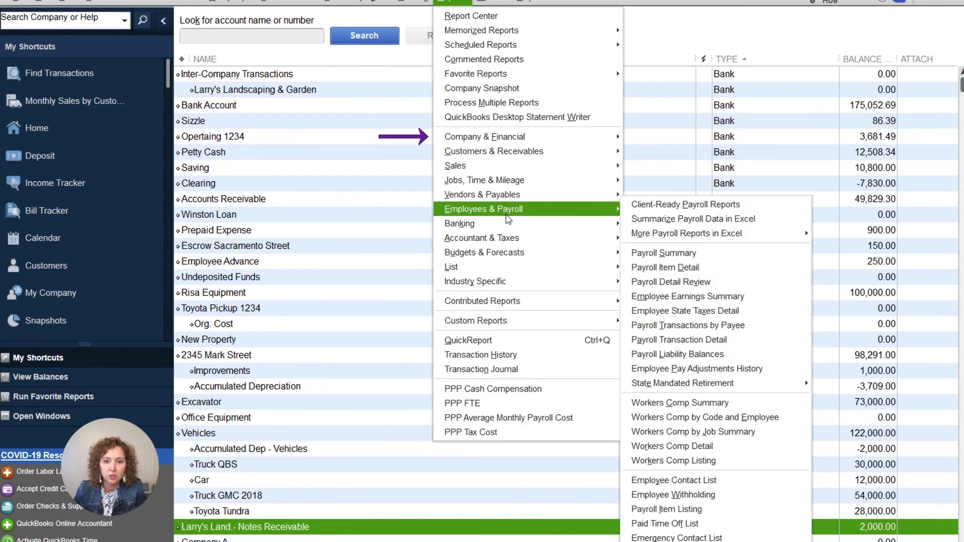
pyautogui.moveTo(555, 139)
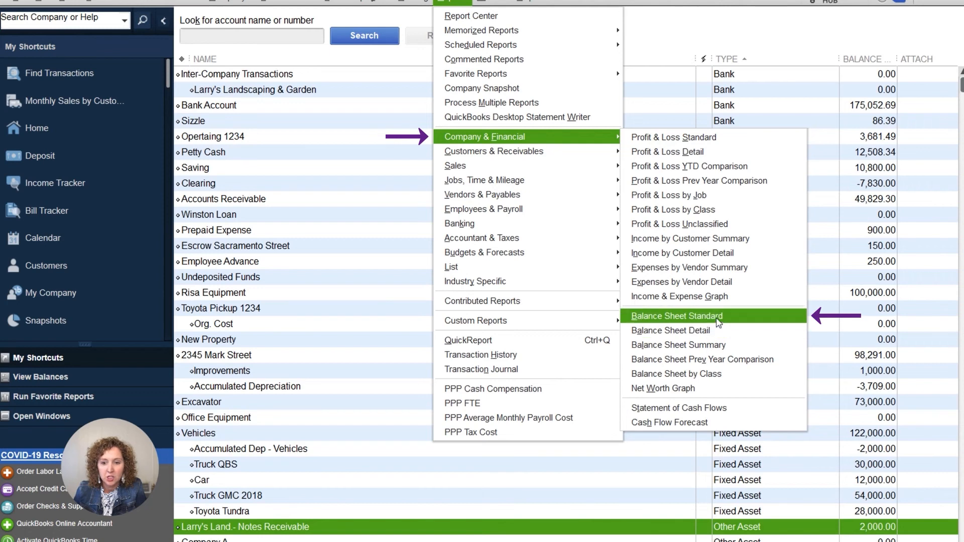
pyautogui.click(718, 317)
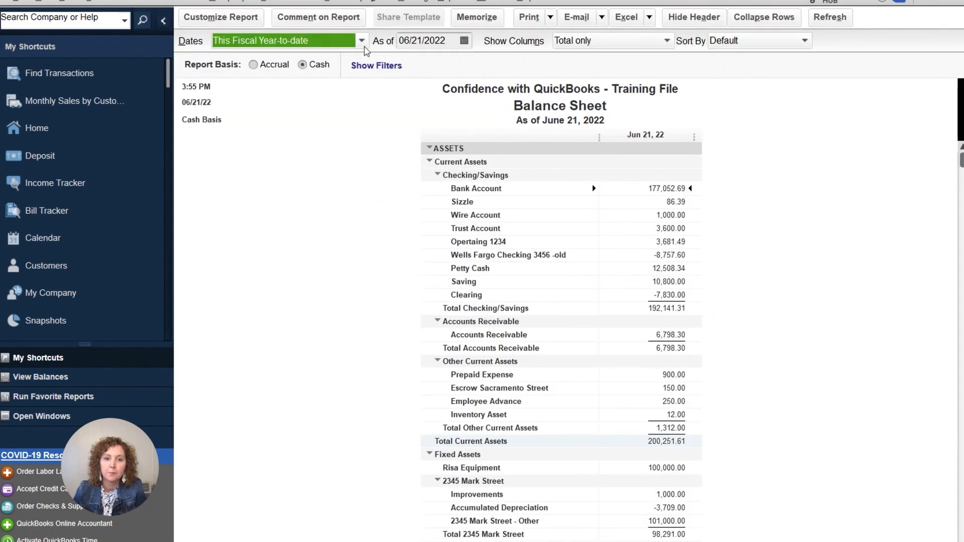
# Step: Set the balance sheet's as-of date to 12/31/2023
pyautogui.click(444, 44)
pyautogui.press('BackSpace')
pyautogui.press('BackSpace')
pyautogui.press('BackSpace')
pyautogui.press('BackSpace')
pyautogui.press('BackSpace')
pyautogui.press('BackSpace')
pyautogui.press('BackSpace')
pyautogui.press('BackSpace')
pyautogui.press('BackSpace')
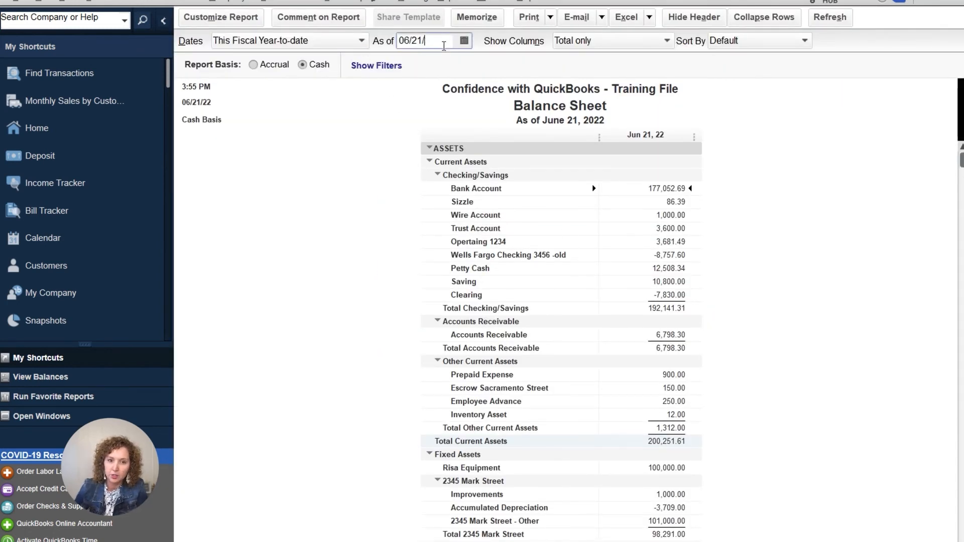
pyautogui.write('12/31/')
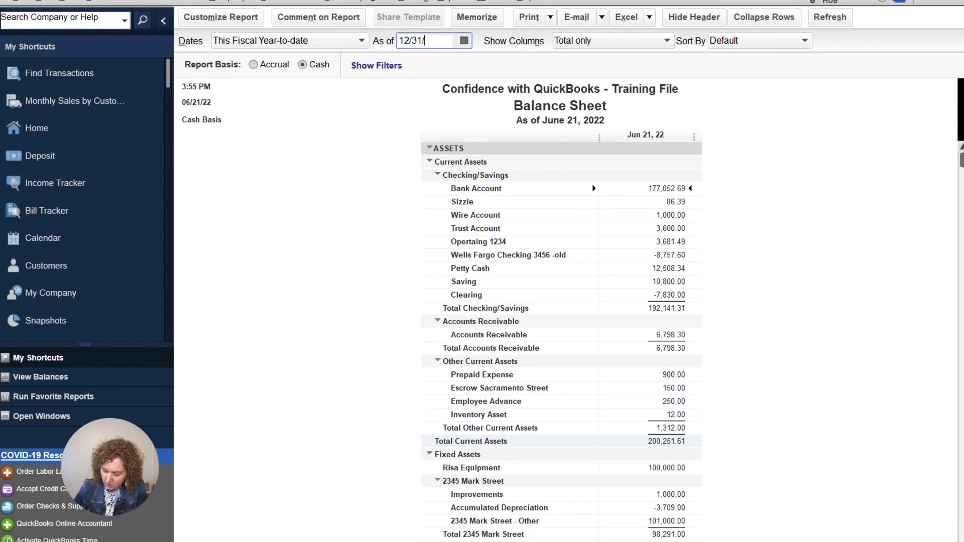
pyautogui.write('2023')
pyautogui.press('Tab')
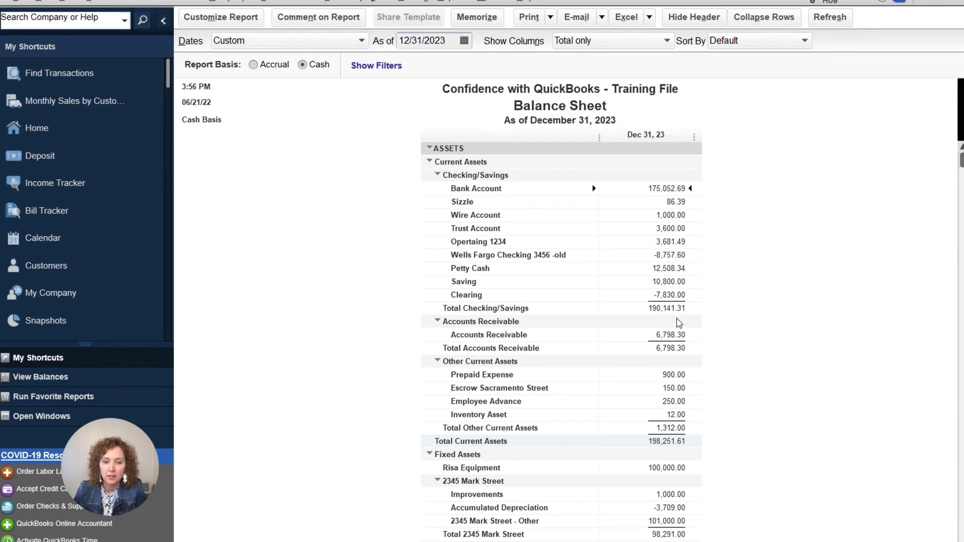
# Step: Review the balance sheet's assets down to Larry's Land.- Notes Receivable under Other Assets
pyautogui.scroll(-3, 557, 296)
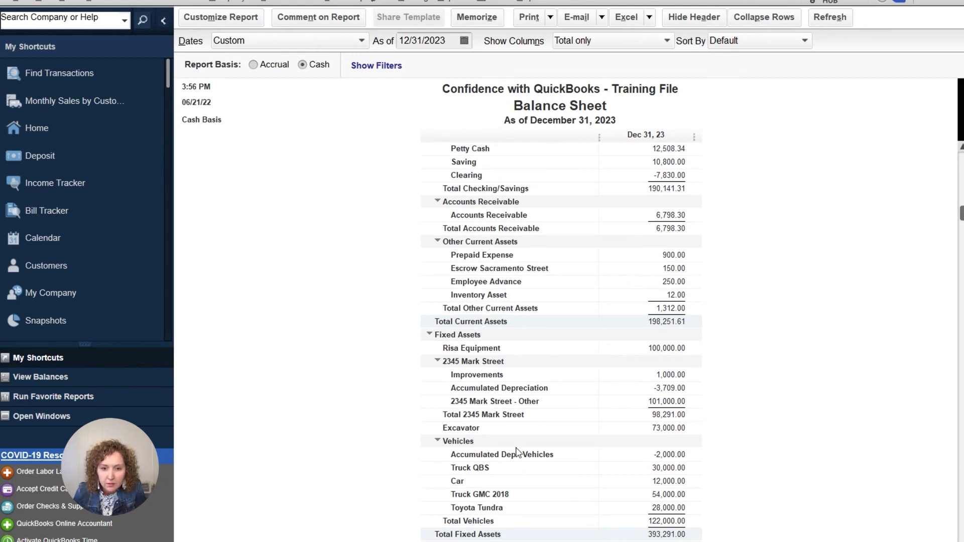
pyautogui.scroll(-3, 530, 412)
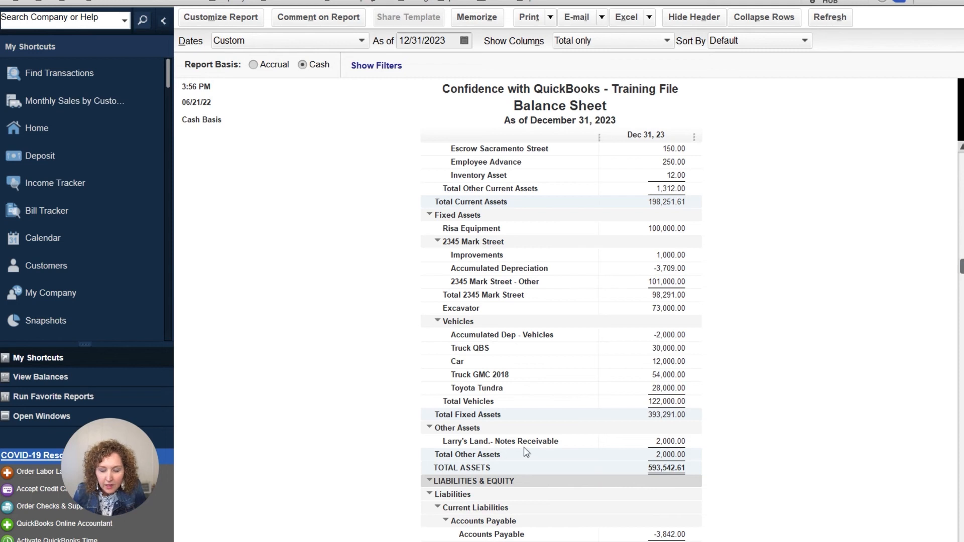
pyautogui.click(670, 447)
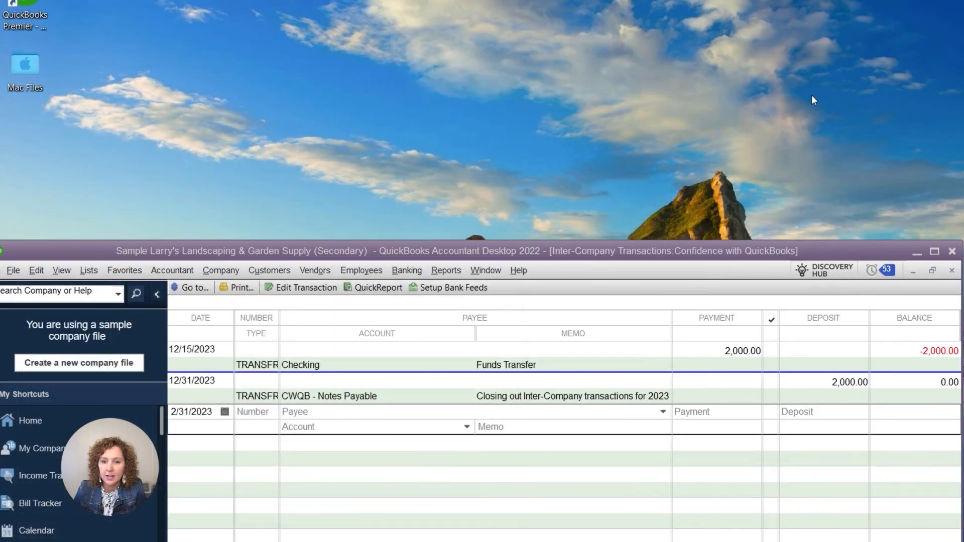
# Step: Switch to the Larry's Landscaping & Garden Supply company file, maximize it and run its Balance Sheet Standard report
pyautogui.click(933, 252)
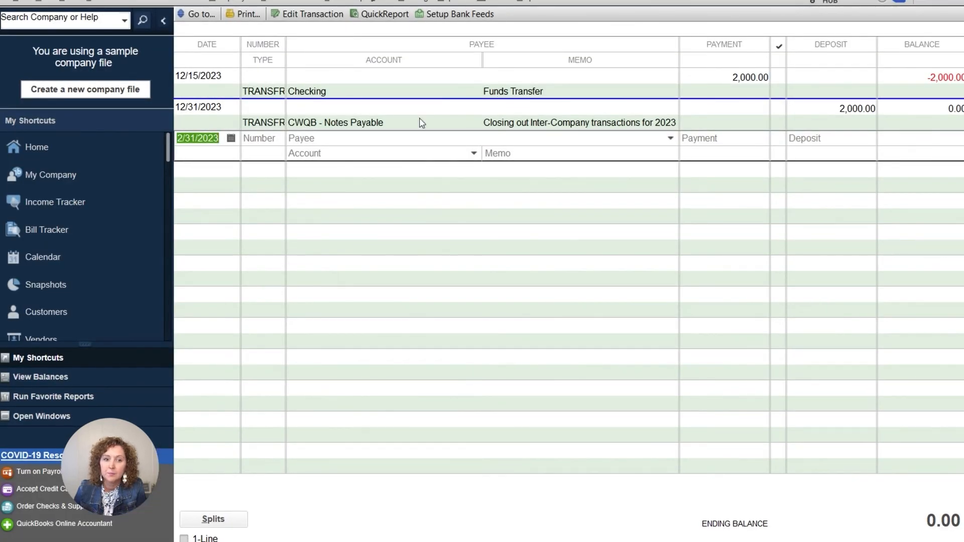
pyautogui.click(438, 4)
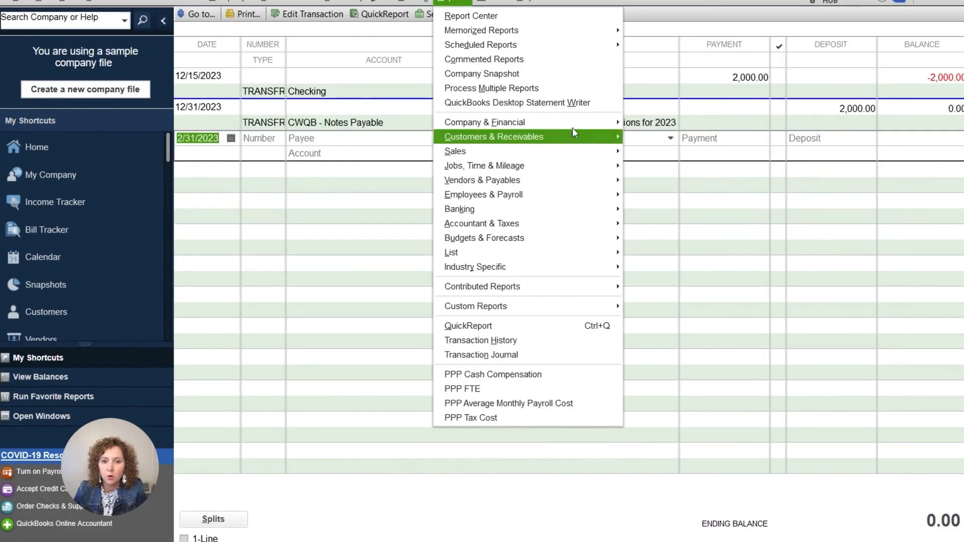
pyautogui.moveTo(572, 122)
pyautogui.click(711, 302)
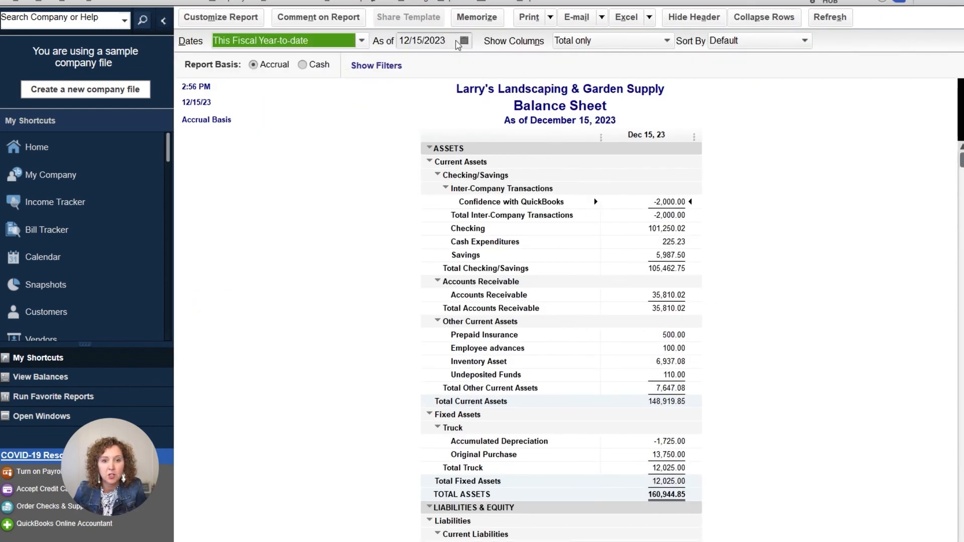
# Step: Date Larry's balance sheet as of 12/31/2023 and review its Checking/Savings accounts and CWQB - Notes Payable under Long Term Liabilities
pyautogui.click(463, 41)
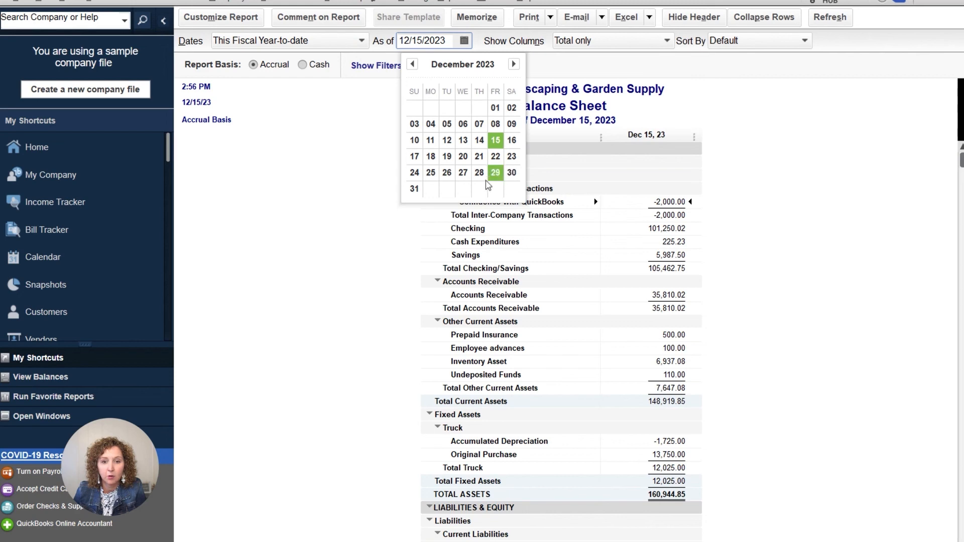
pyautogui.click(415, 189)
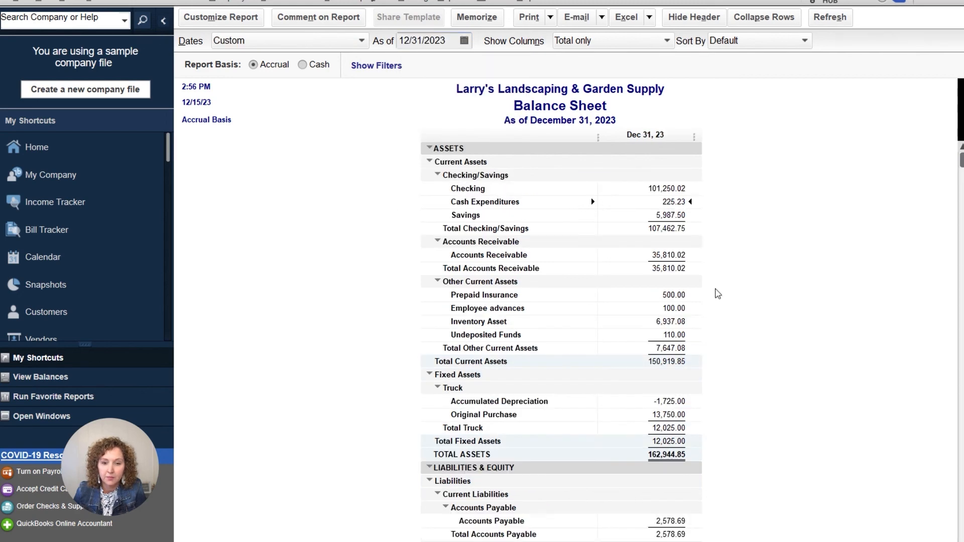
pyautogui.scroll(-3, 646, 317)
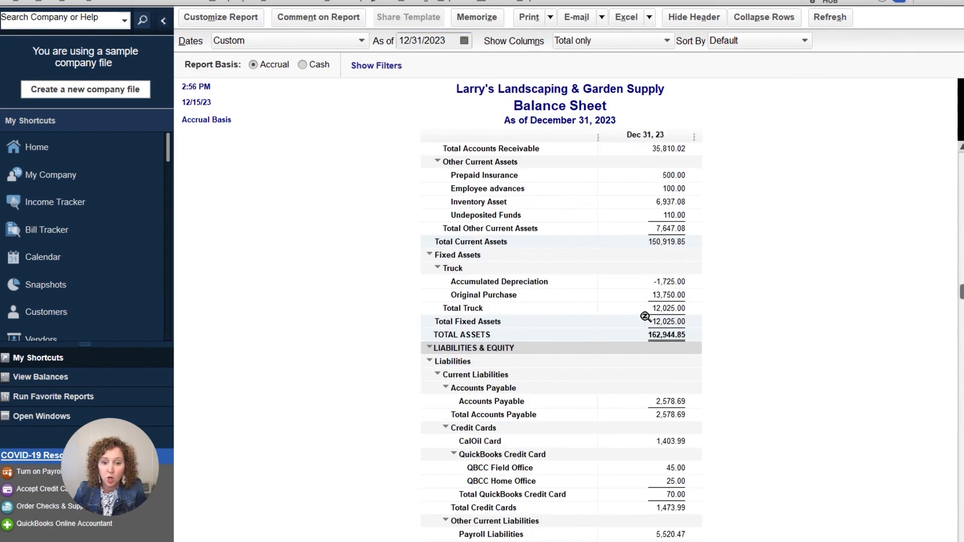
pyautogui.scroll(-3, 645, 317)
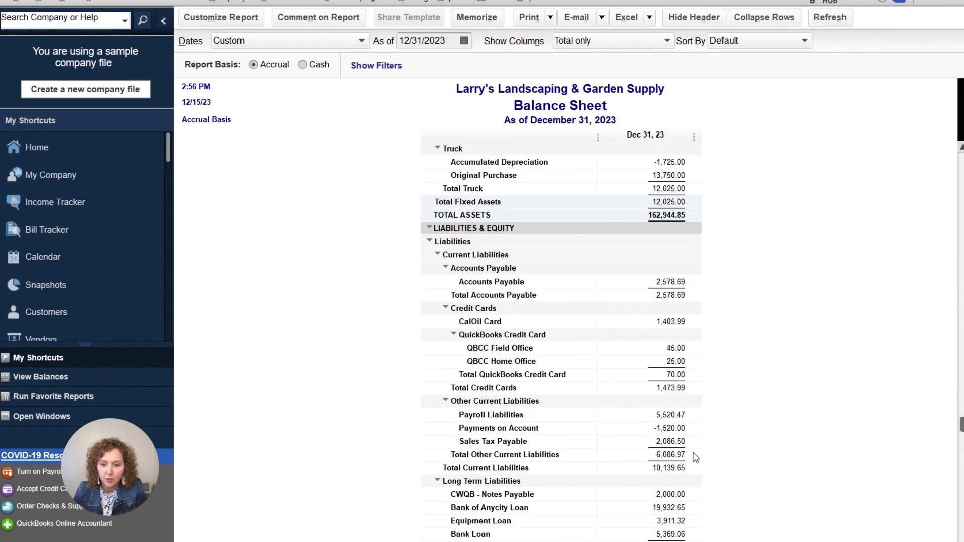
pyautogui.scroll(6, 663, 327)
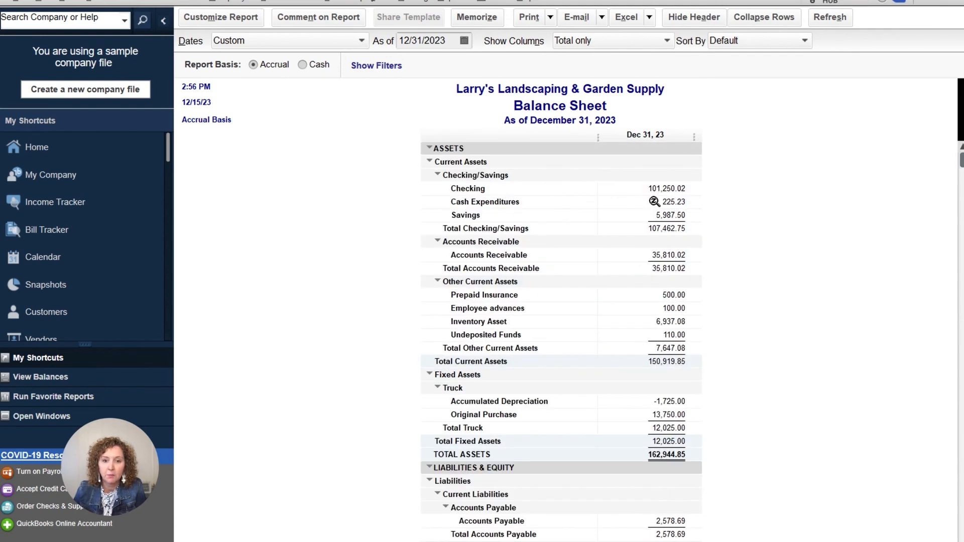